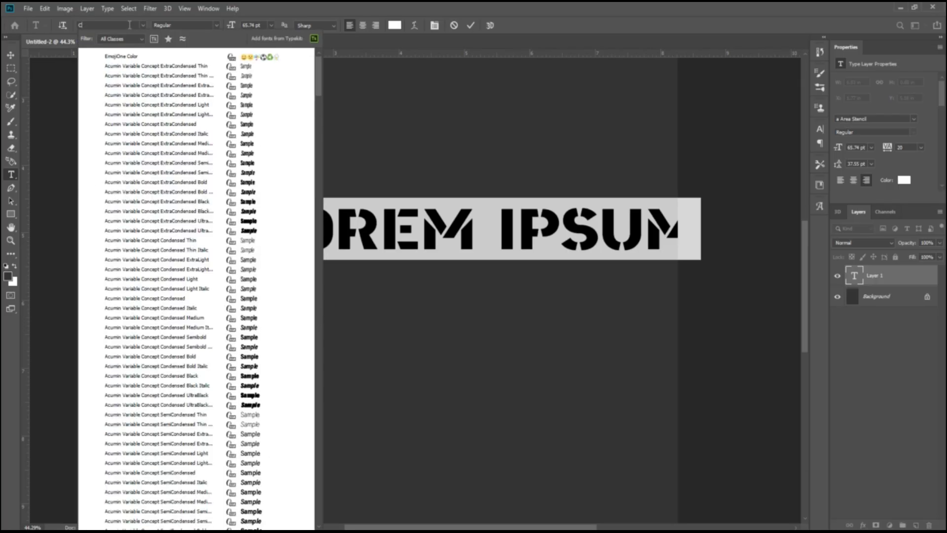
# - Pick the Cut the crap font and type GLITCH
pyautogui.write('CUT')
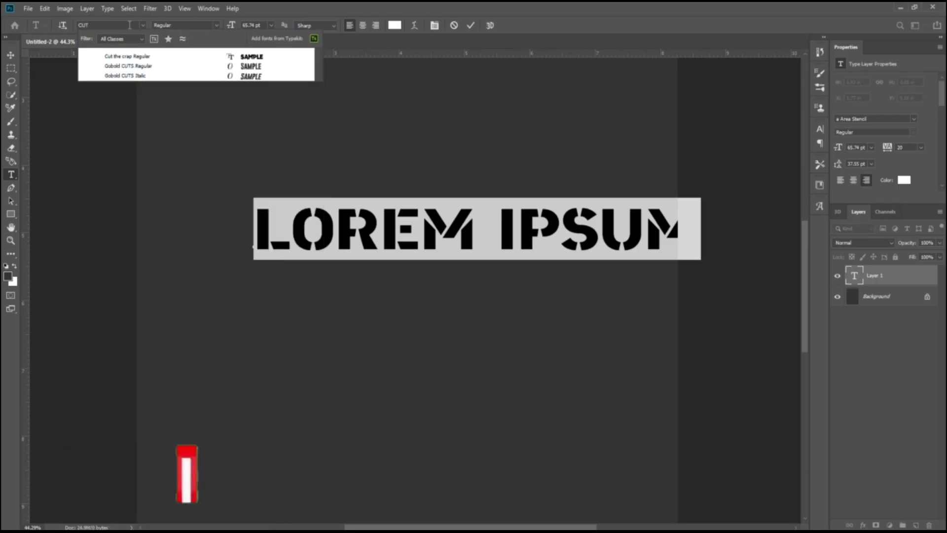
pyautogui.click(132, 56)
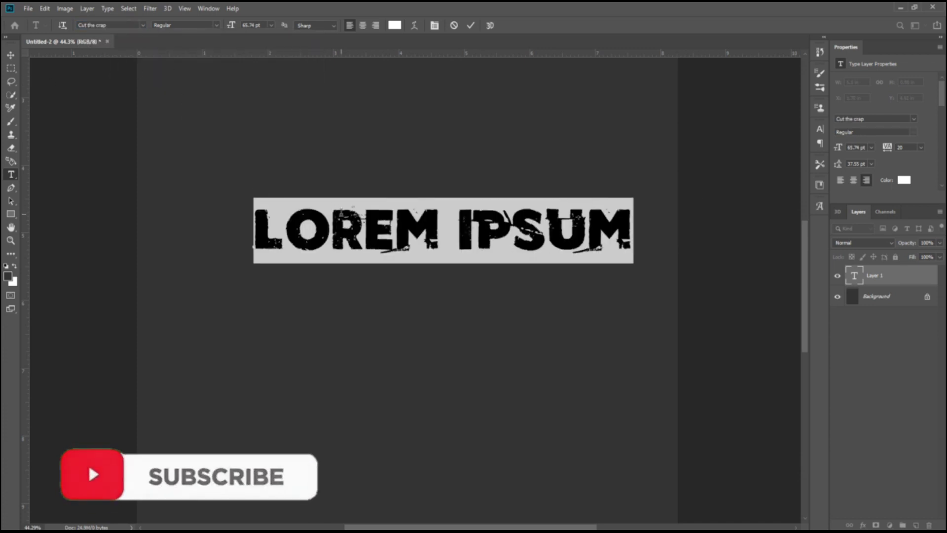
pyautogui.write('GLITCH')
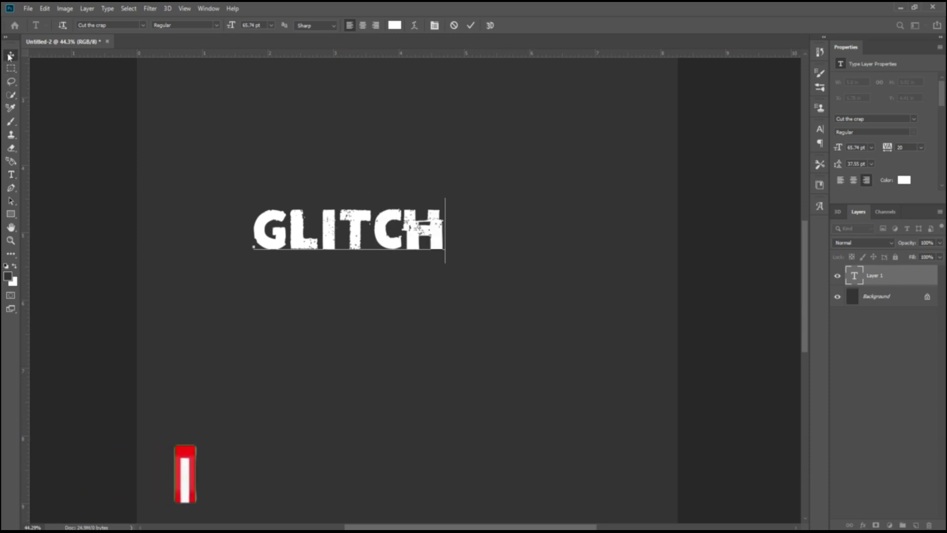
# - Scale the GLITCH text up about 140% and centre it on the canvas
pyautogui.click(10, 55)
pyautogui.moveTo(386, 240); pyautogui.dragTo(430, 271)
pyautogui.hotkey('ctrl', 't')
pyautogui.moveTo(489, 293); pyautogui.dragTo(562, 336)
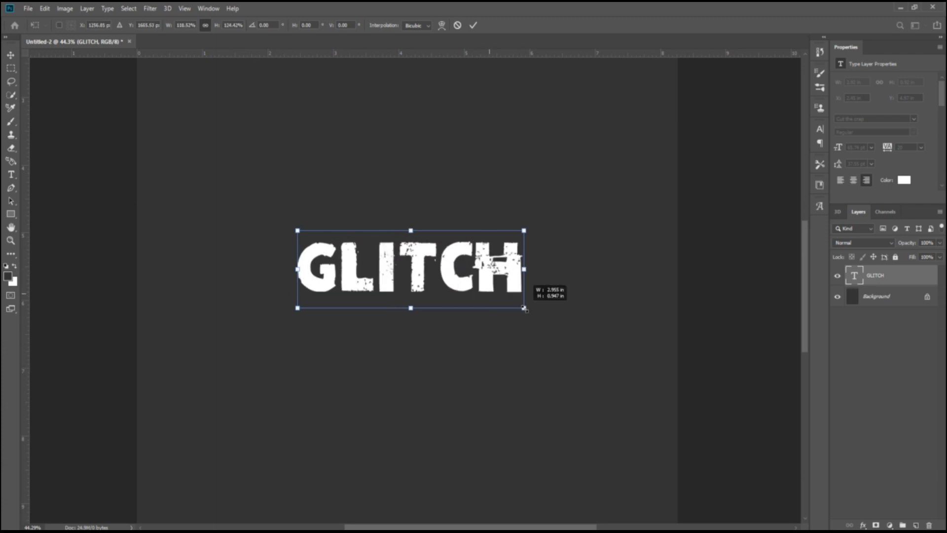
pyautogui.press('Return')
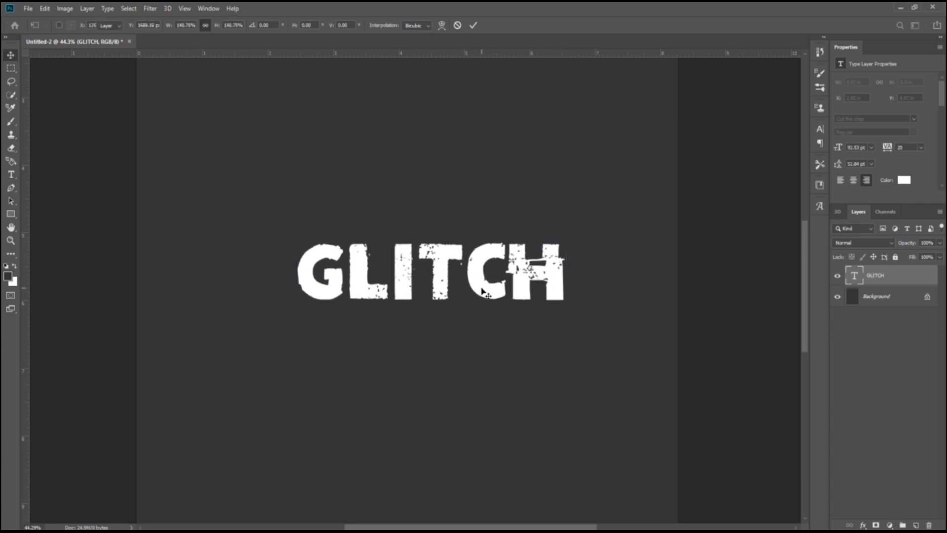
pyautogui.moveTo(487, 290); pyautogui.dragTo(464, 285)
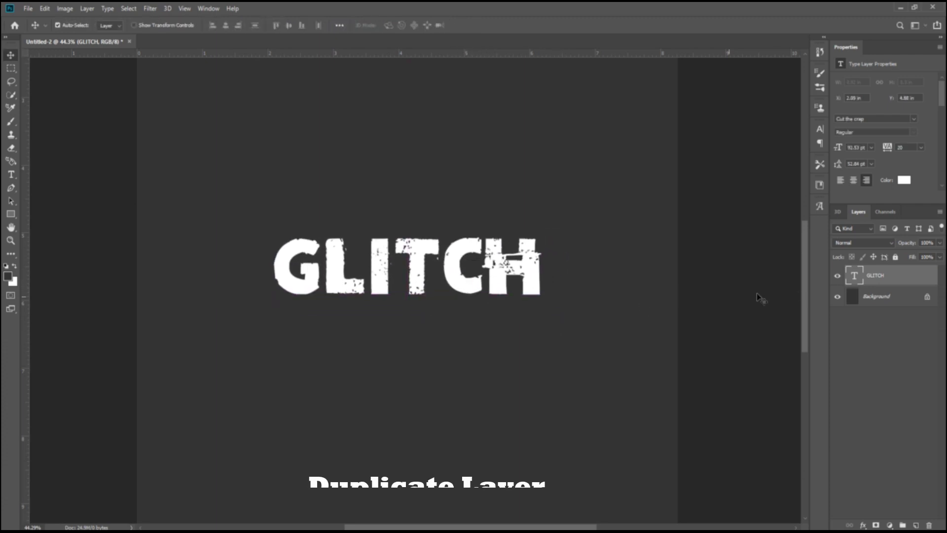
# - Duplicate the GLITCH layer twice, making GLITCH copy and GLITCH copy 2
pyautogui.rightClick(883, 275)
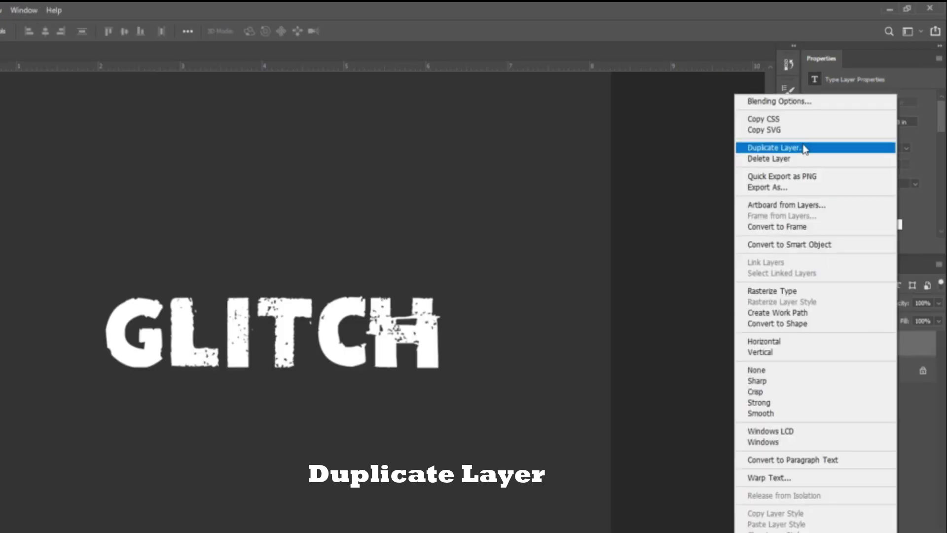
pyautogui.click(802, 147)
pyautogui.press('Return')
pyautogui.rightClick(871, 353)
pyautogui.click(776, 147)
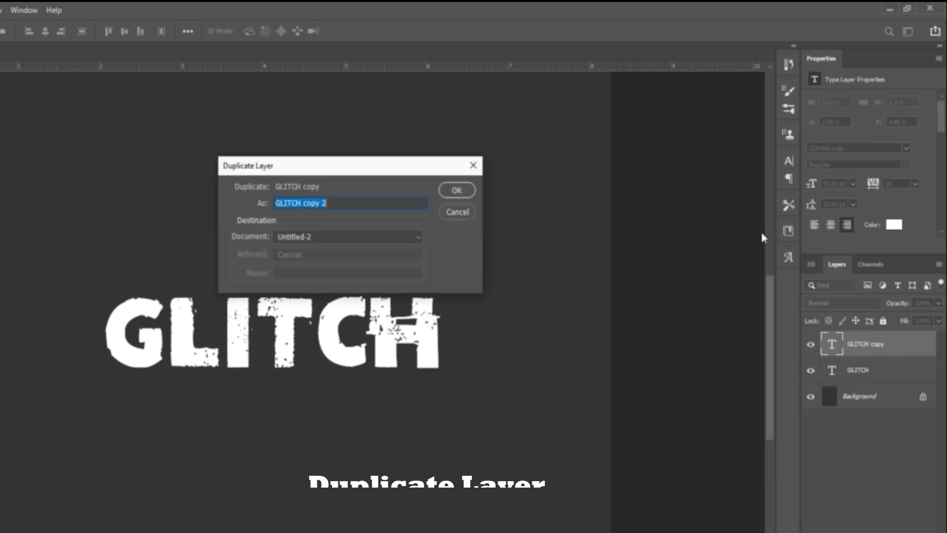
pyautogui.click(457, 191)
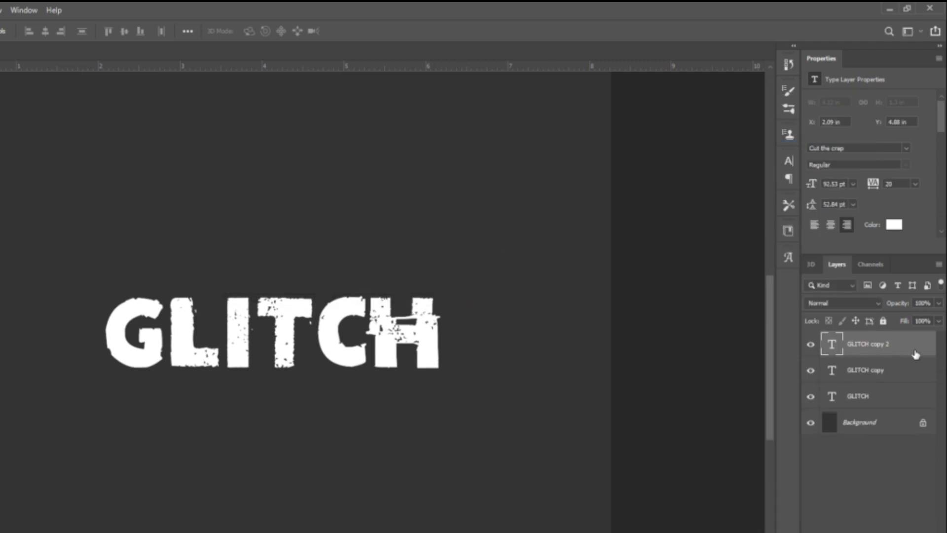
# - Turn off the R channel on GLITCH copy 2 and nudge it right
pyautogui.doubleClick(904, 350)
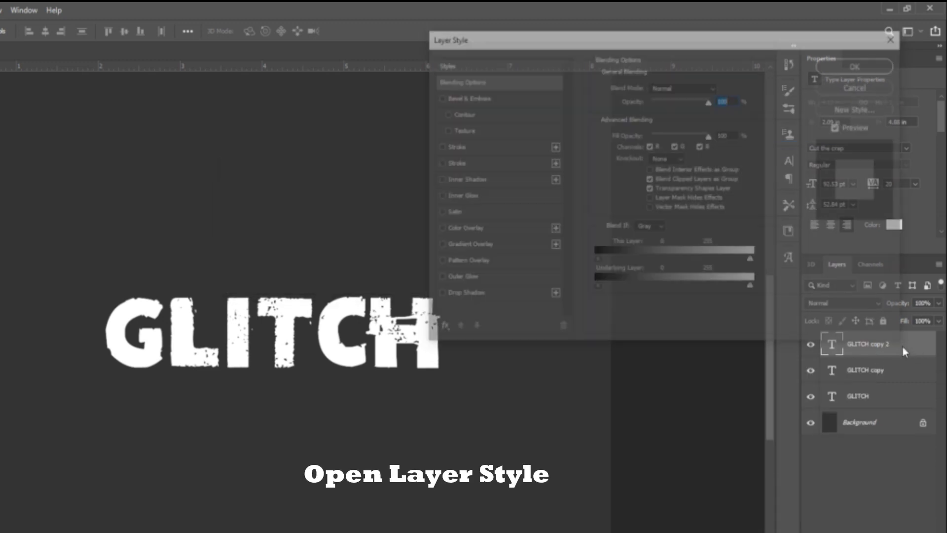
pyautogui.click(650, 146)
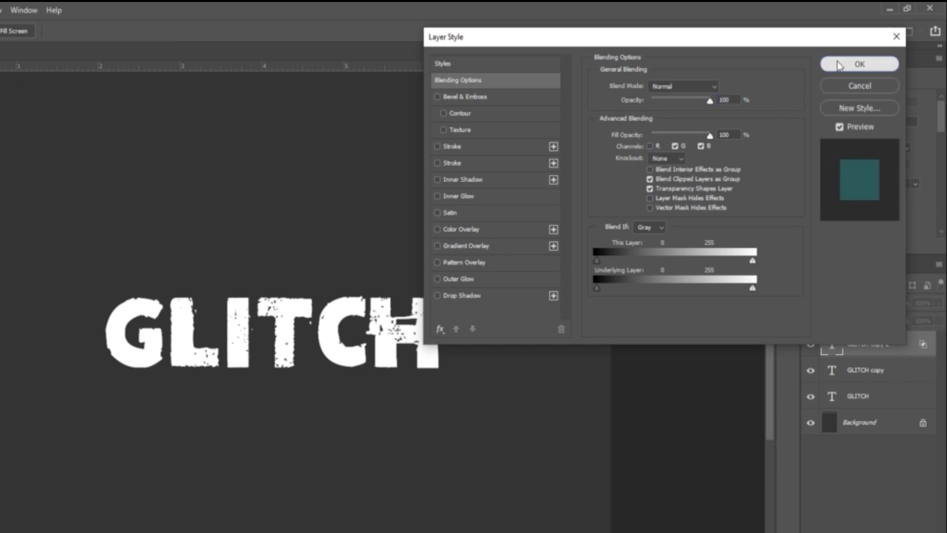
pyautogui.click(860, 64)
pyautogui.press('Right')
pyautogui.press('Right')
pyautogui.press('Right')
pyautogui.press('Right')
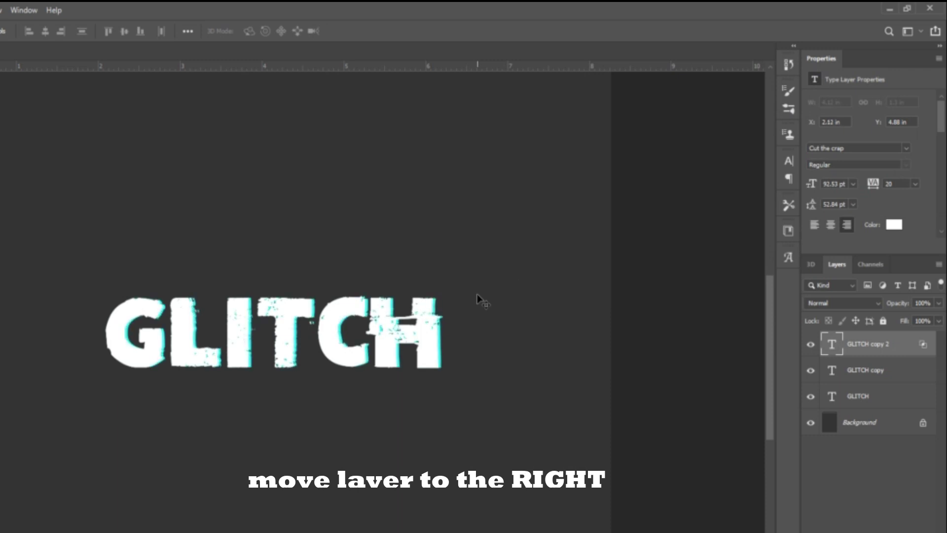
# - Turn off the G channel on GLITCH copy and nudge it left
pyautogui.click(892, 376)
pyautogui.doubleClick(893, 376)
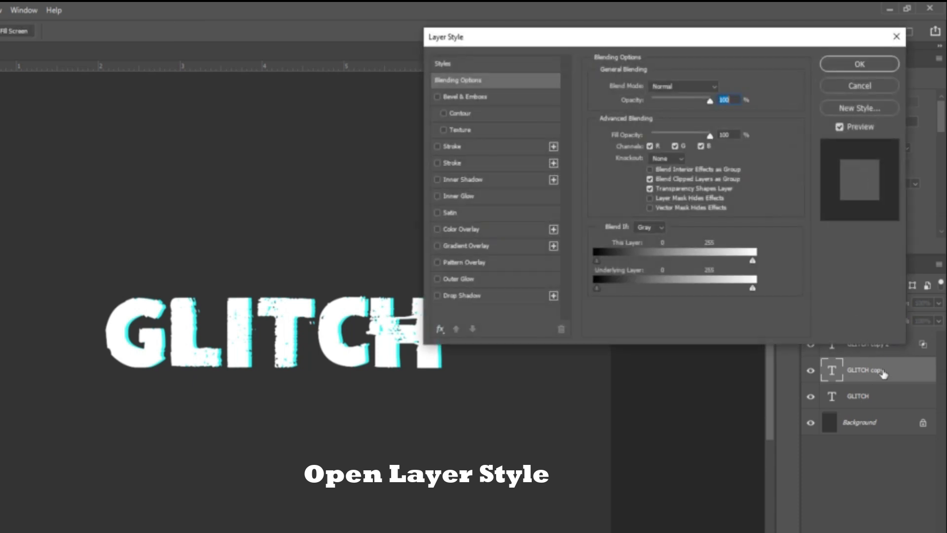
pyautogui.click(675, 146)
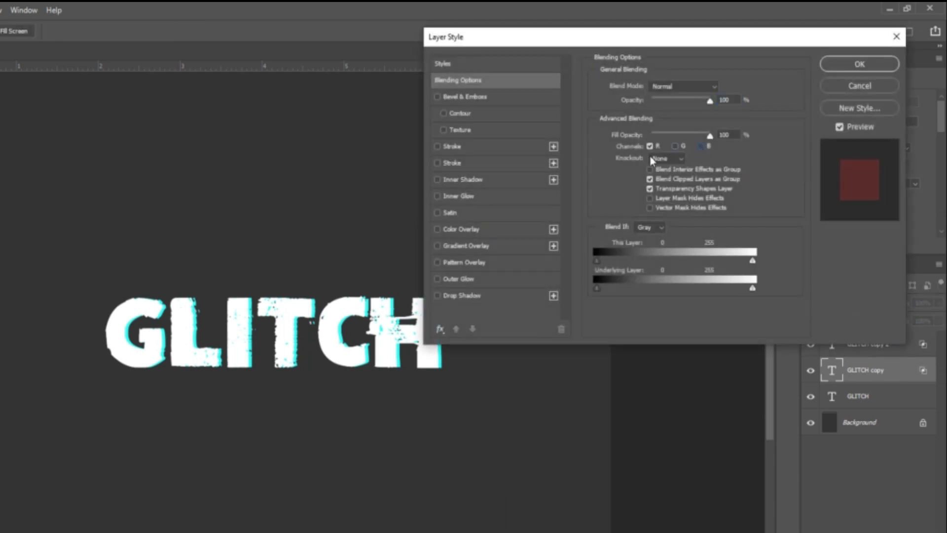
pyautogui.click(857, 66)
pyautogui.press('Left')
pyautogui.press('Left')
pyautogui.press('Left')
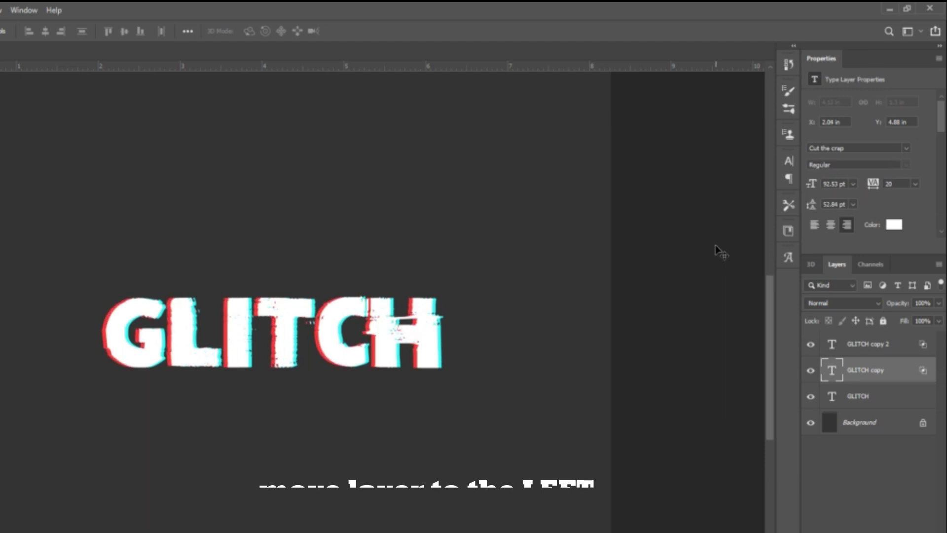
# - Rasterize all three GLITCH layers and merge them into one GLITCH copy 2 layer
pyautogui.click(882, 399)
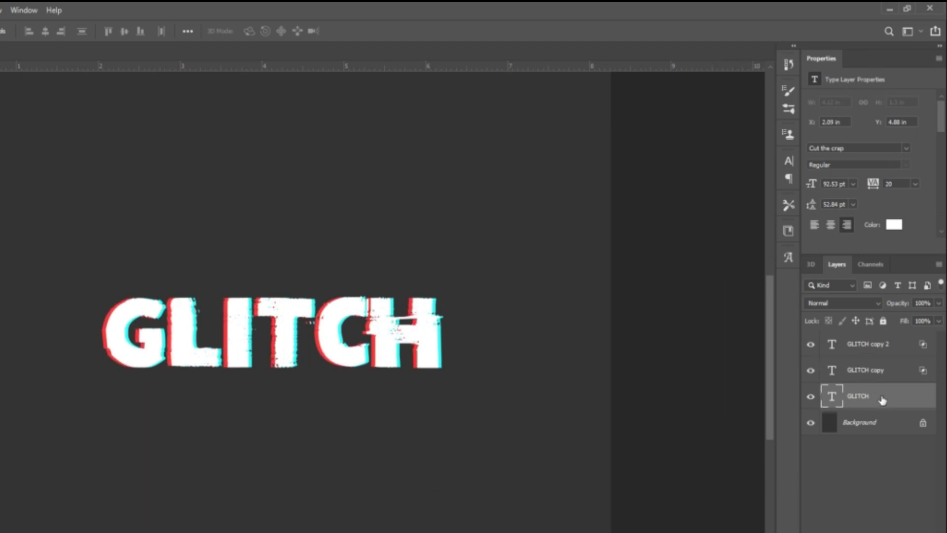
pyautogui.keyDown('shift'); pyautogui.click(871, 348); pyautogui.keyUp('shift')
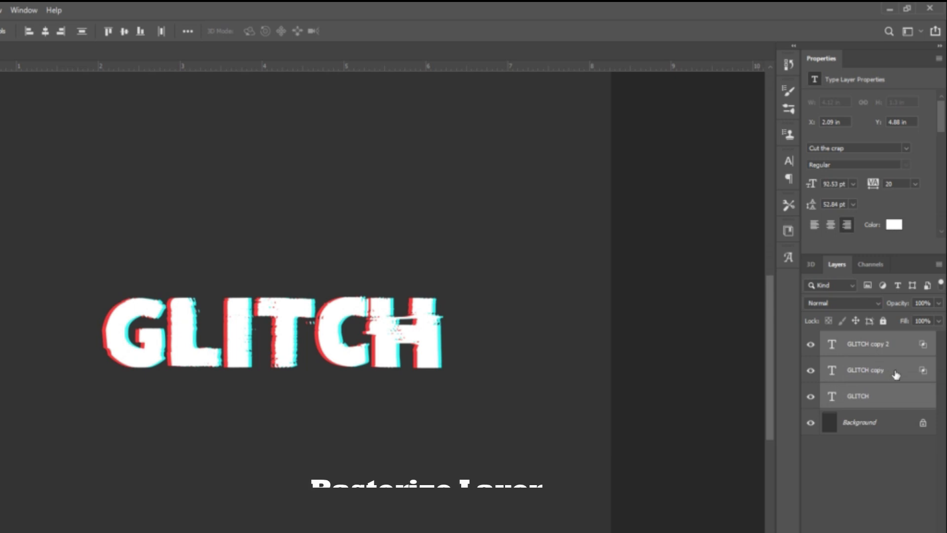
pyautogui.rightClick(894, 375)
pyautogui.click(789, 291)
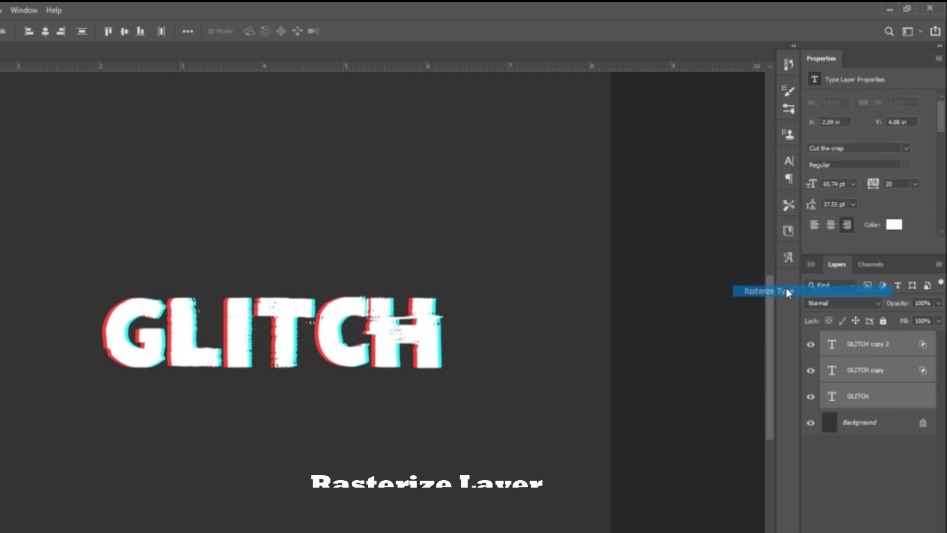
pyautogui.rightClick(895, 368)
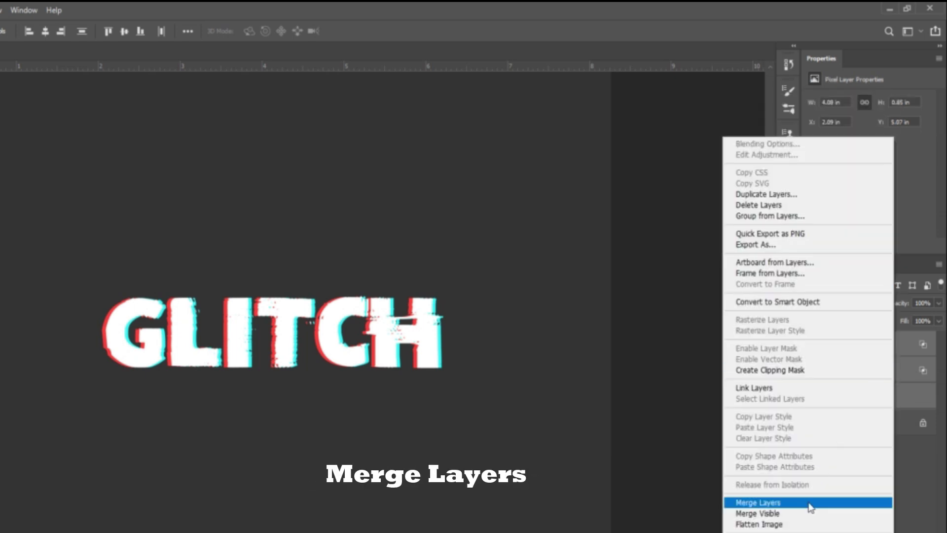
pyautogui.click(808, 502)
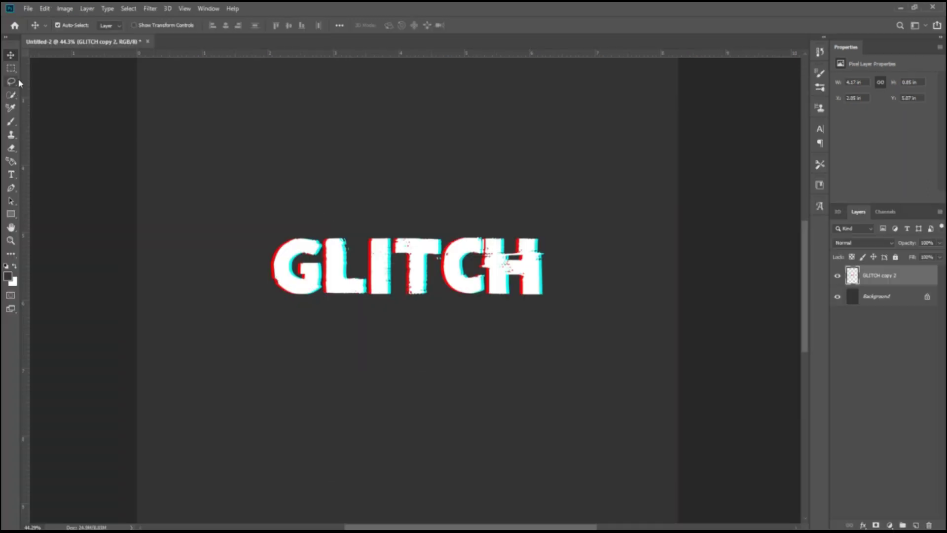
pyautogui.click(11, 68)
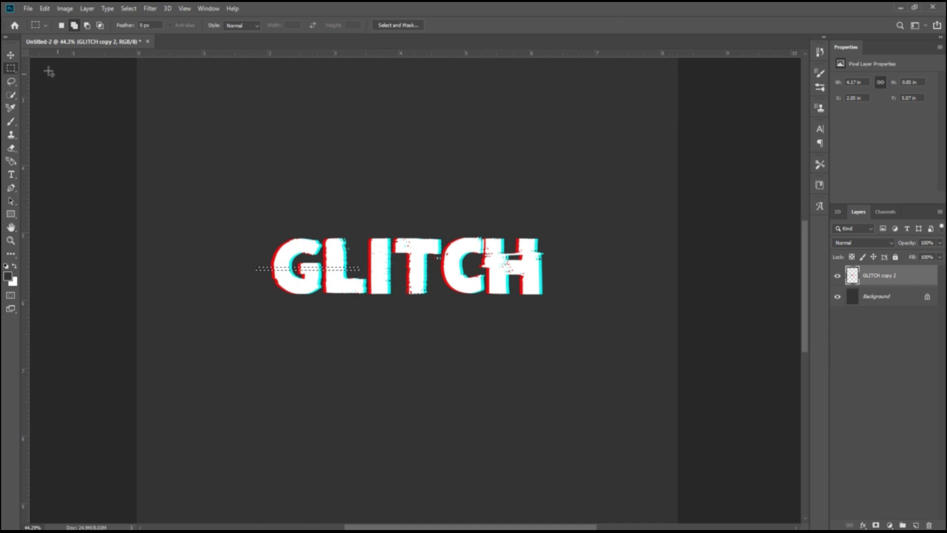
# - Select a thin strip through the middle of GLITCH and shift it sideways
pyautogui.click(9, 56)
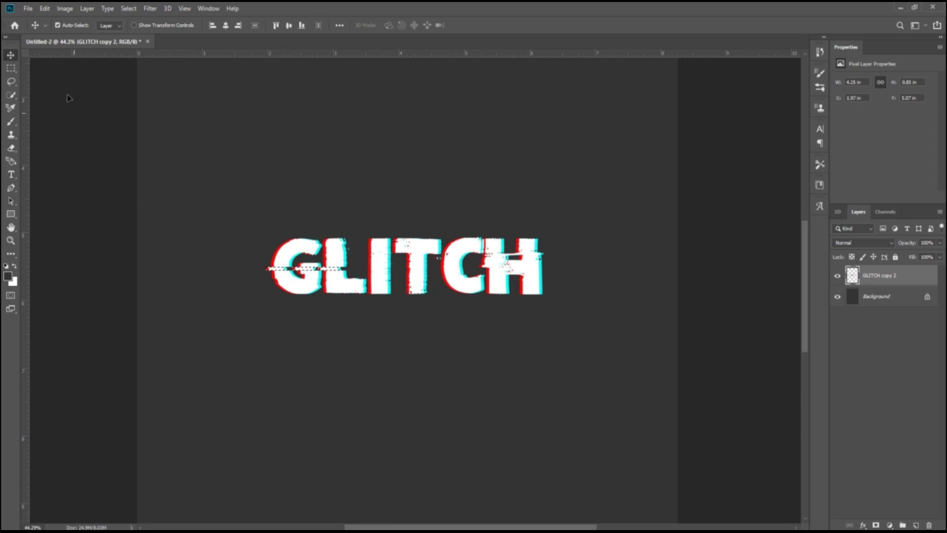
pyautogui.click(10, 69)
pyautogui.moveTo(438, 276); pyautogui.dragTo(560, 279)
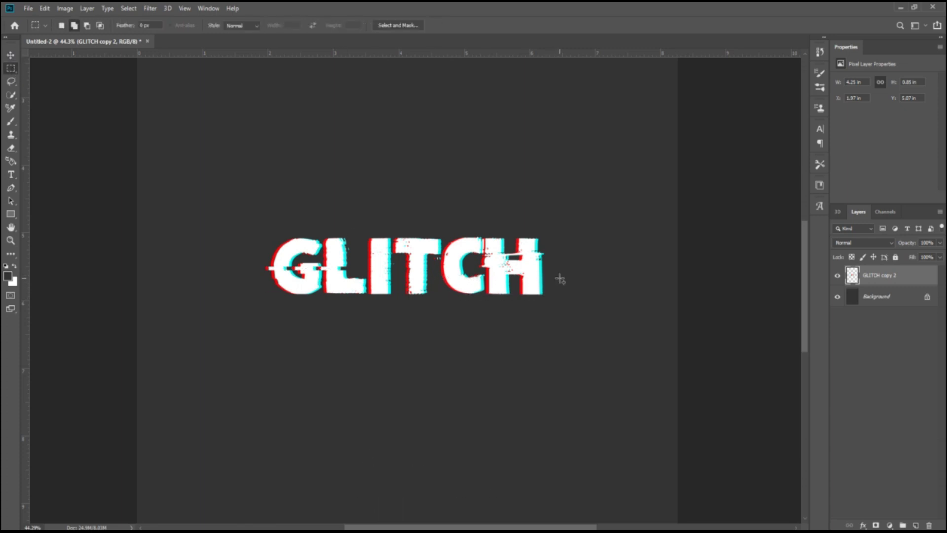
pyautogui.click(12, 55)
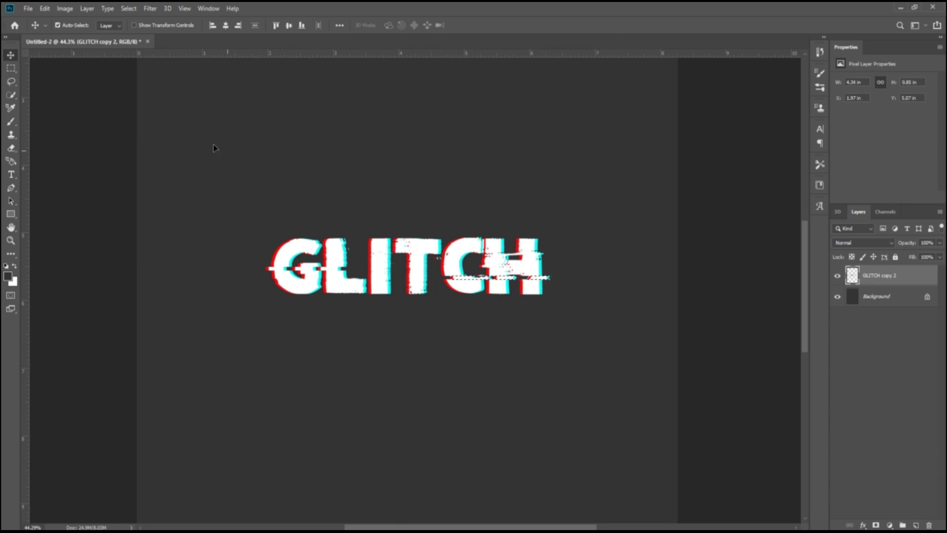
pyautogui.click(10, 68)
# - Select a strip along the top of GLITCH and shift it sideways
pyautogui.moveTo(256, 228); pyautogui.dragTo(547, 248)
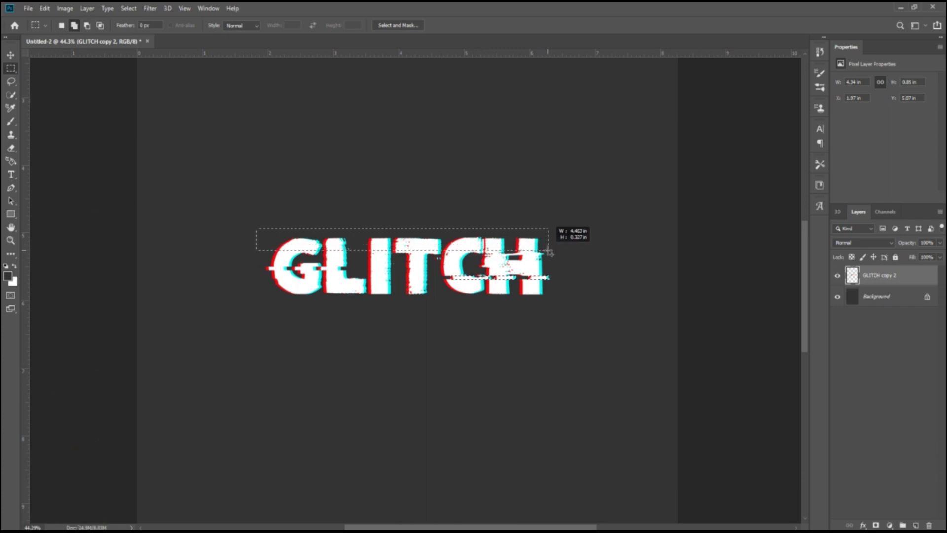
pyautogui.moveTo(547, 248); pyautogui.dragTo(551, 254)
pyautogui.hotkey('ctrl', 'd')
pyautogui.moveTo(275, 231); pyautogui.dragTo(544, 254)
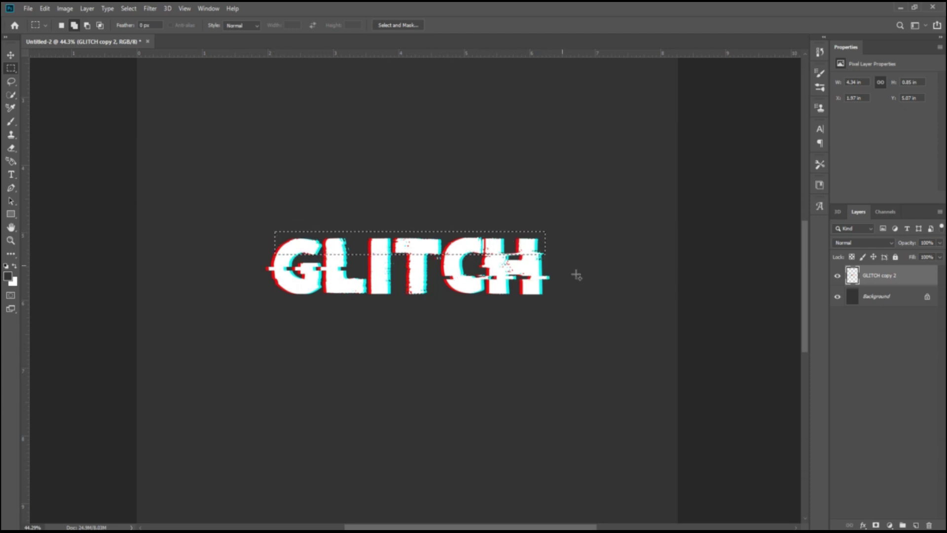
pyautogui.press('v')
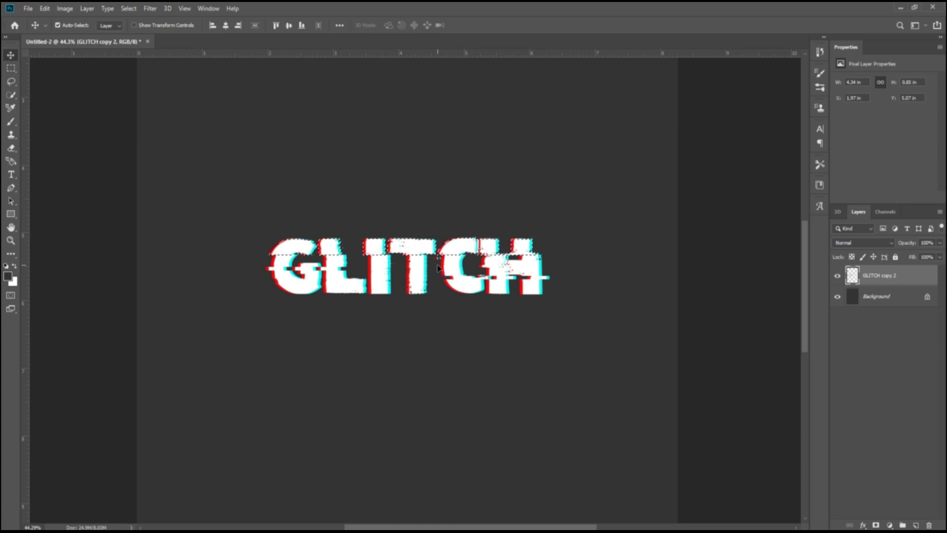
pyautogui.moveTo(418, 190); pyautogui.dragTo(416, 183)
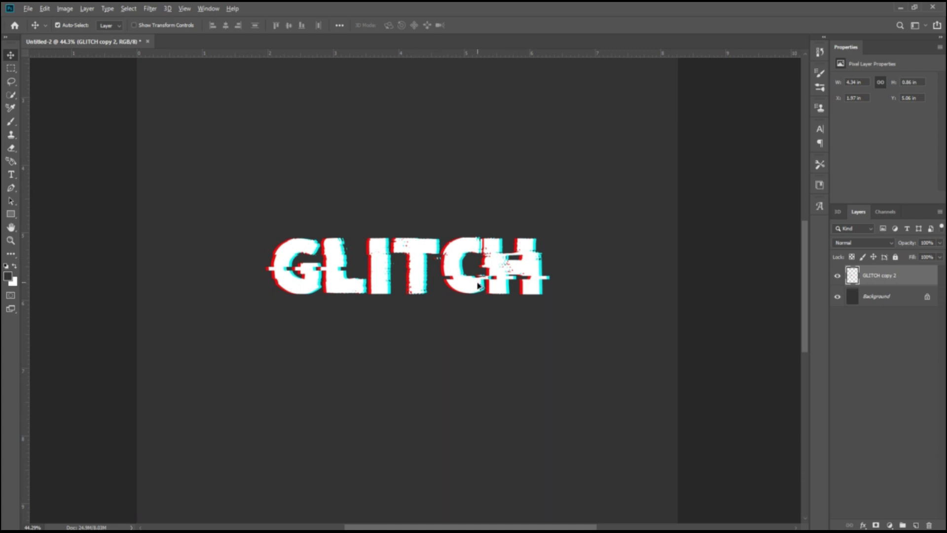
pyautogui.scroll(-2, 477, 285)
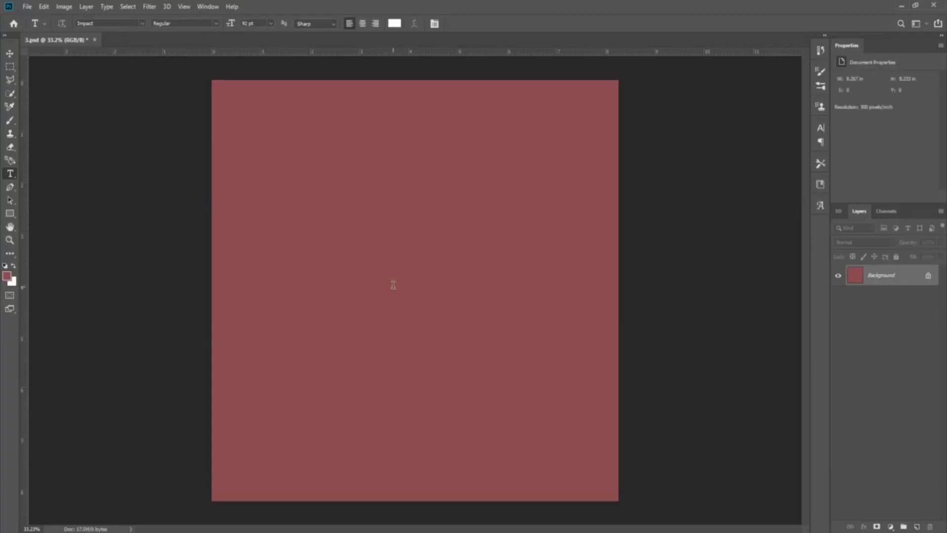
# - Type GRIND in white Impact on the canvas and nudge it into place
pyautogui.click(294, 254)
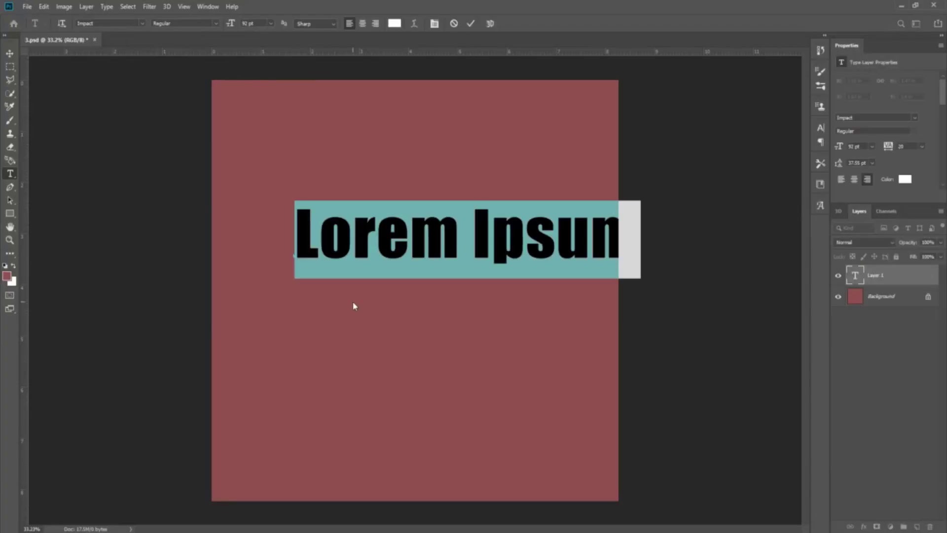
pyautogui.write('GRI')
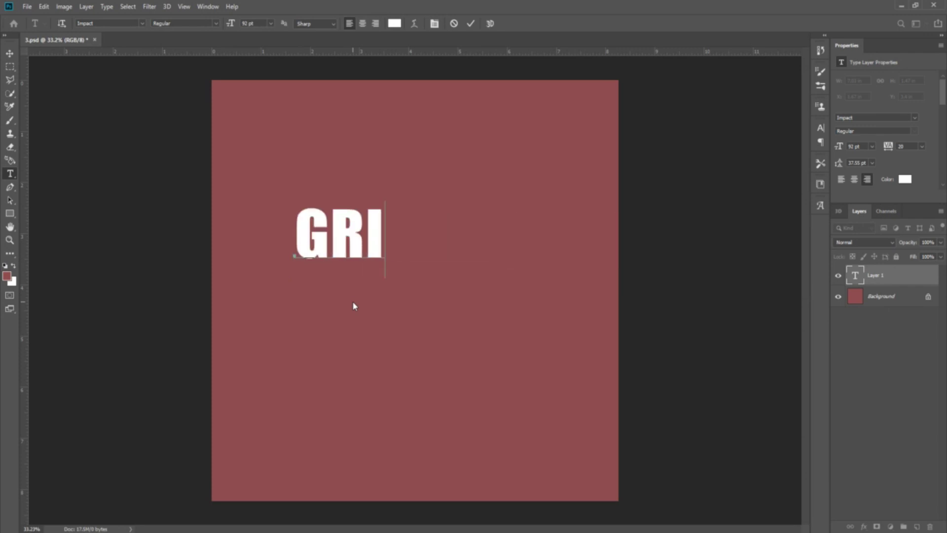
pyautogui.write('ND')
pyautogui.hotkey('ctrl', 'Return')
pyautogui.press('v')
pyautogui.moveTo(395, 262); pyautogui.dragTo(404, 276)
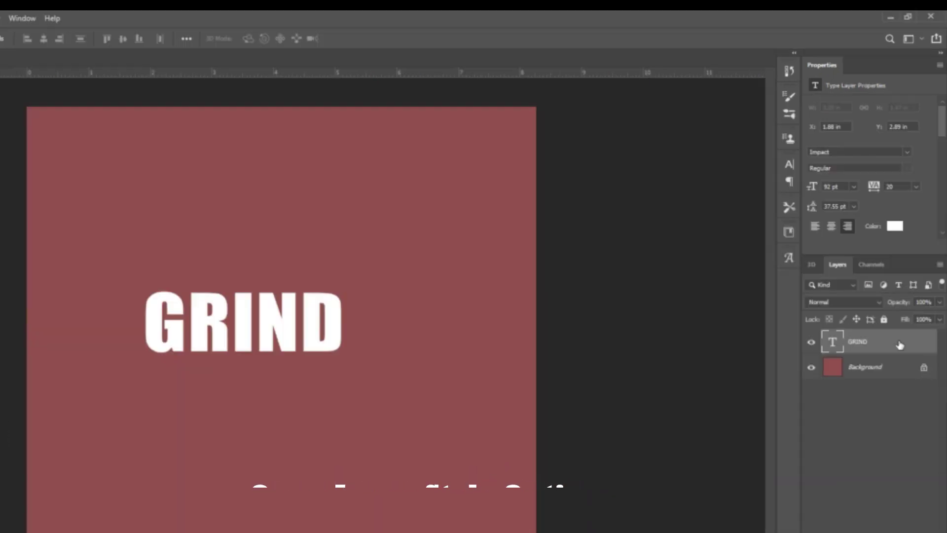
# - Add a dark grey #3c3c3c stroke outline to the GRIND layer
pyautogui.doubleClick(899, 345)
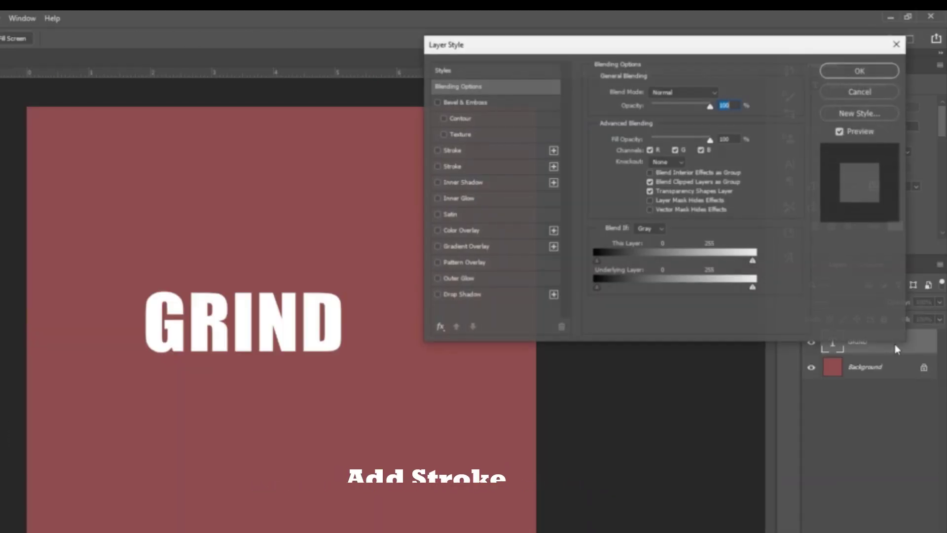
pyautogui.click(443, 150)
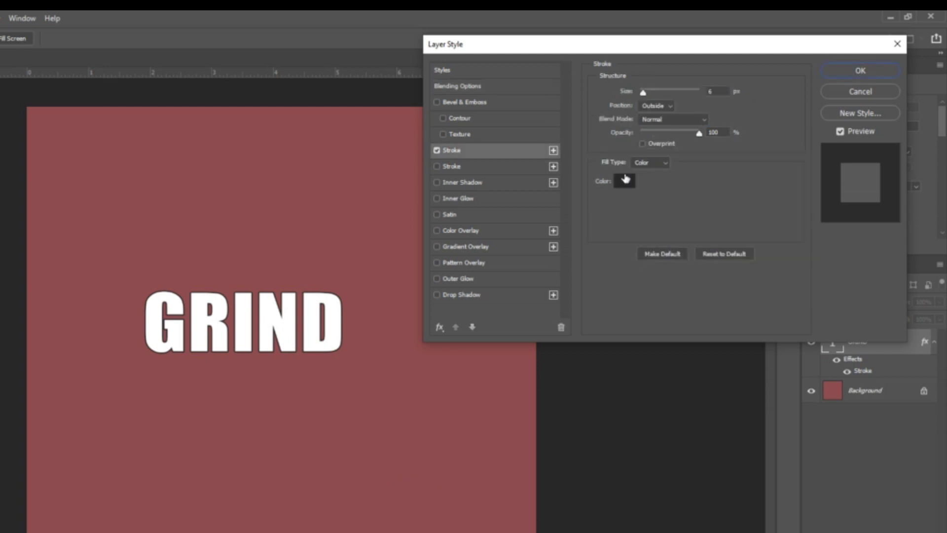
pyautogui.click(625, 180)
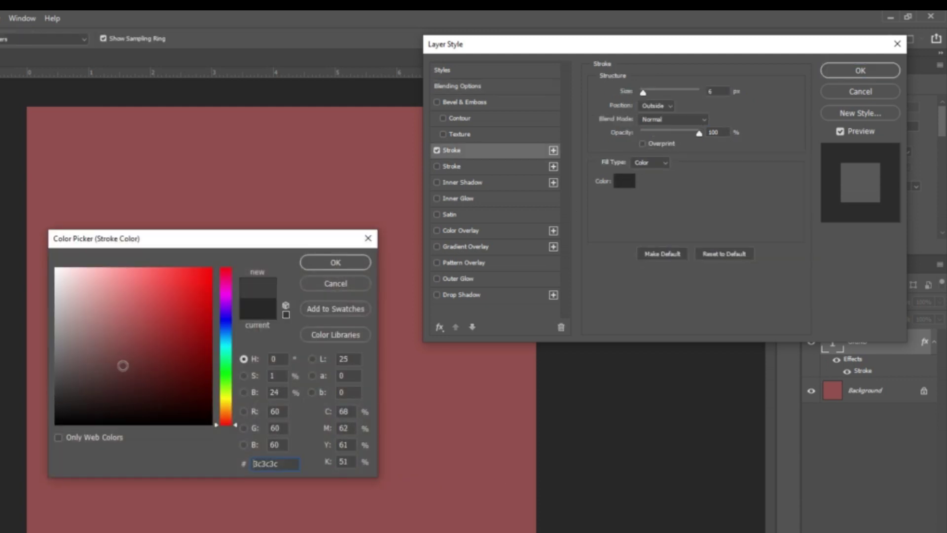
pyautogui.click(360, 269)
pyautogui.doubleClick(721, 91)
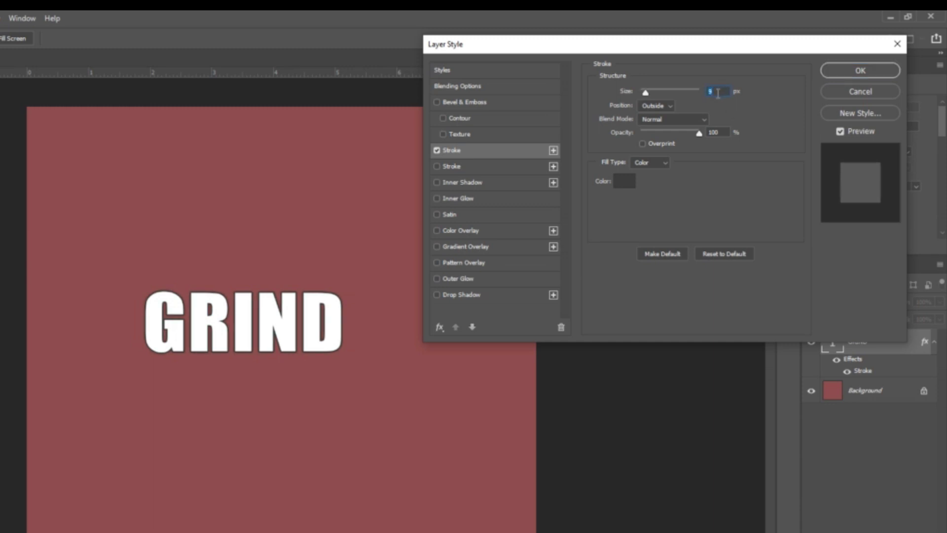
pyautogui.click(856, 72)
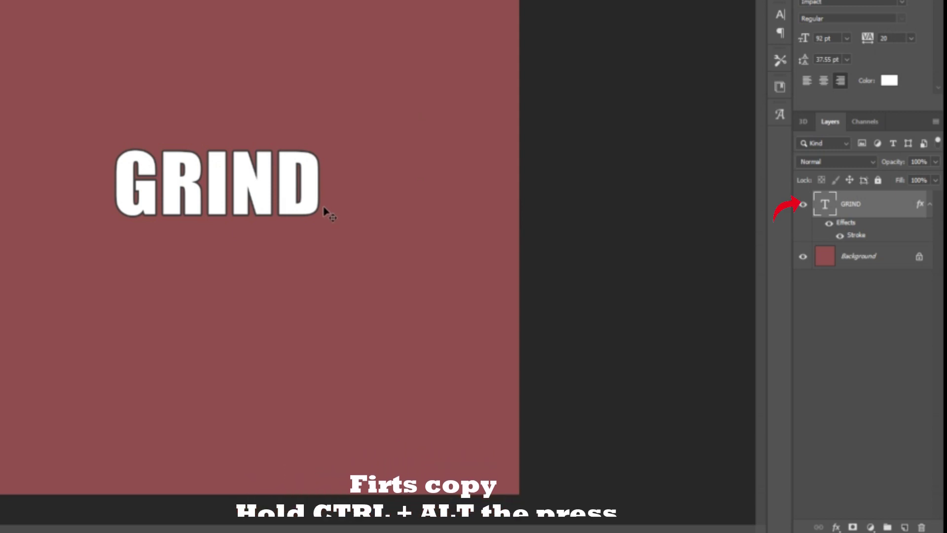
# - Stack copies of GRIND, each stepped up and right, to form a 3D extrusion
pyautogui.hotkey('ctrl', 'j')
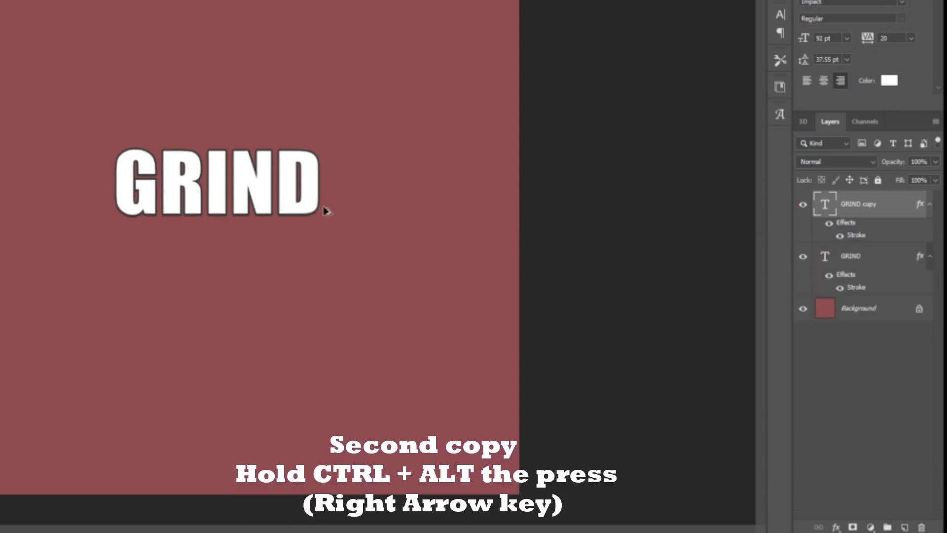
pyautogui.hotkey('ctrl', 'alt', 'Right')
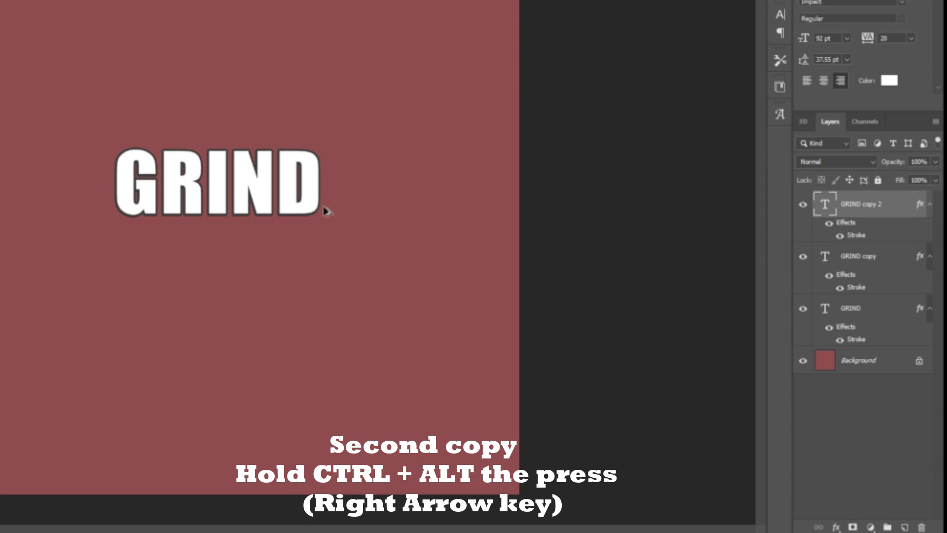
pyautogui.hotkey('ctrl', 'alt', 'Right')
pyautogui.hotkey('ctrl', 'alt', 'Right')
pyautogui.hotkey('ctrl', 'alt', 'Right')
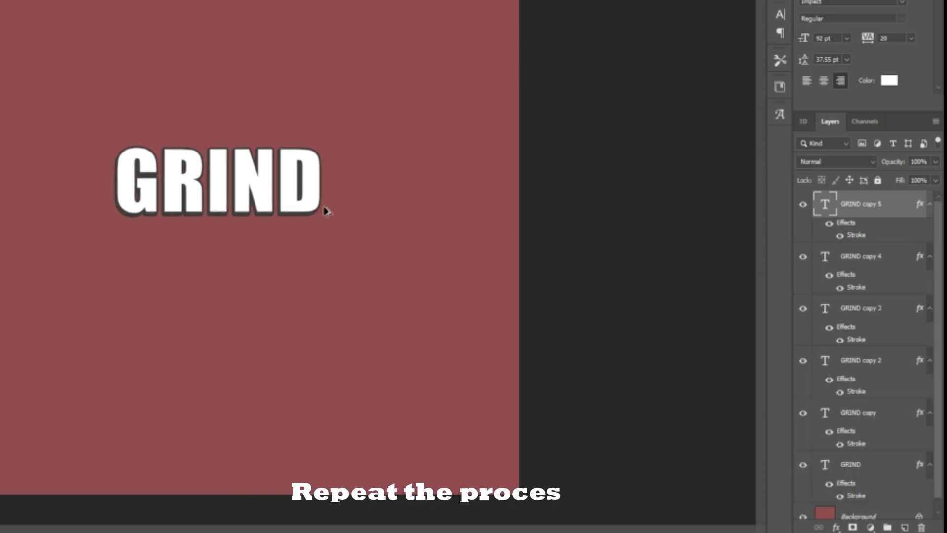
pyautogui.hotkey('ctrl', 'alt', 'Up')
pyautogui.hotkey('ctrl', 'alt', 'Right')
pyautogui.hotkey('ctrl', 'alt', 'Up')
pyautogui.hotkey('ctrl', 'alt', 'Right')
pyautogui.hotkey('ctrl', 'alt', 'Up')
pyautogui.hotkey('ctrl', 'alt', 'Right')
pyautogui.hotkey('ctrl', 'alt', 'Up')
pyautogui.hotkey('ctrl', 'alt', 'Right')
pyautogui.hotkey('ctrl', 'alt', 'Up')
pyautogui.hotkey('ctrl', 'alt', 'Right')
pyautogui.hotkey('ctrl', 'alt', 'Up')
pyautogui.hotkey('ctrl', 'alt', 'Right')
pyautogui.hotkey('ctrl', 'alt', 'Up')
pyautogui.hotkey('ctrl', 'alt', 'Right')
pyautogui.hotkey('ctrl', 'alt', 'Up')
pyautogui.hotkey('ctrl', 'alt', 'Right')
pyautogui.hotkey('ctrl', 'alt', 'Up')
pyautogui.hotkey('ctrl', 'alt', 'Right')
pyautogui.hotkey('ctrl', 'alt', 'Up')
pyautogui.hotkey('ctrl', 'alt', 'Right')
pyautogui.hotkey('ctrl', 'alt', 'Up')
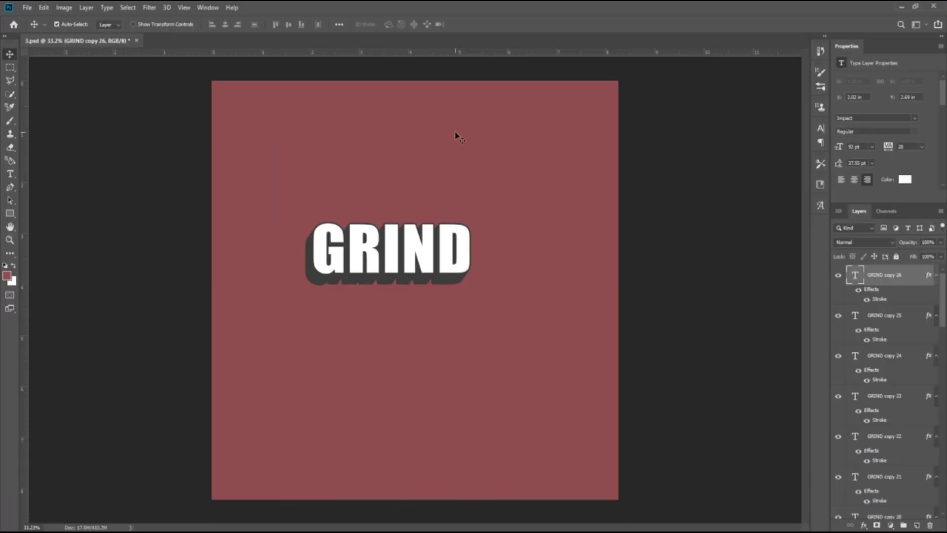
# - Group the layers from GRIND copy 25 down to the original GRIND
pyautogui.moveTo(317, 200)
pyautogui.mouseDown()
pyautogui.moveTo(448, 298)
pyautogui.moveTo(429, 312)
pyautogui.moveTo(423, 289)
pyautogui.mouseUp()
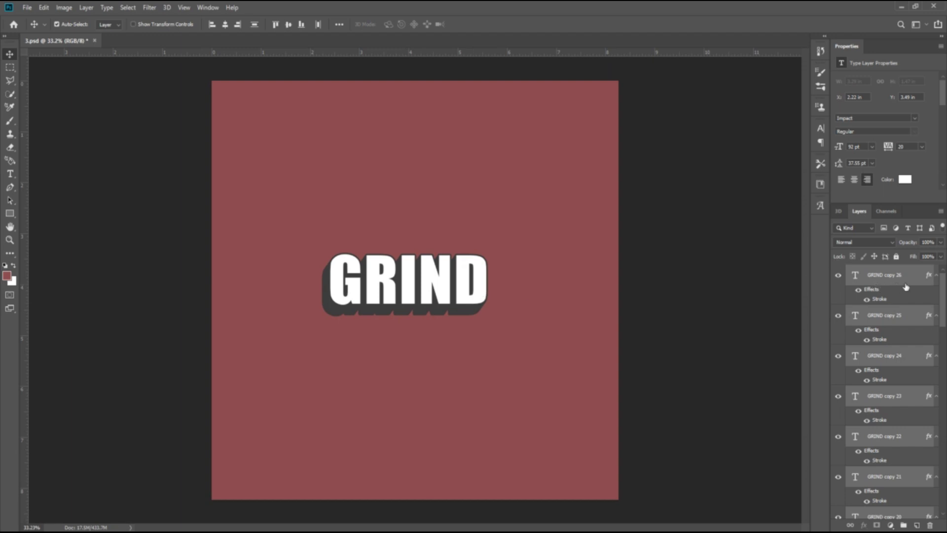
pyautogui.click(903, 314)
pyautogui.scroll(-5, 915, 497)
pyautogui.scroll(-5, 915, 498)
pyautogui.scroll(-5, 914, 497)
pyautogui.keyDown('shift'); pyautogui.click(893, 472); pyautogui.keyUp('shift')
pyautogui.moveTo(893, 472); pyautogui.dragTo(904, 525)
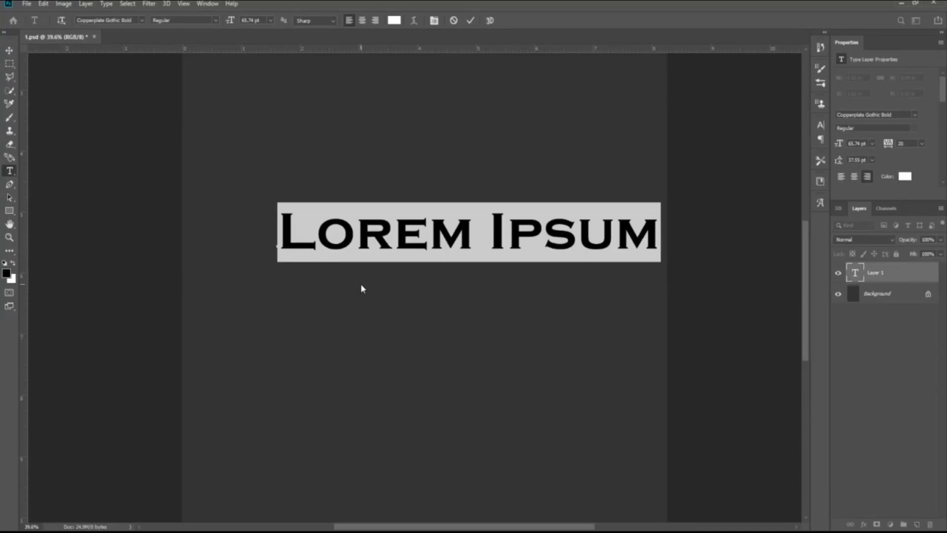
# - Type SLICED, enlarge it and centre it horizontally on the canvas
pyautogui.write('SLIC')
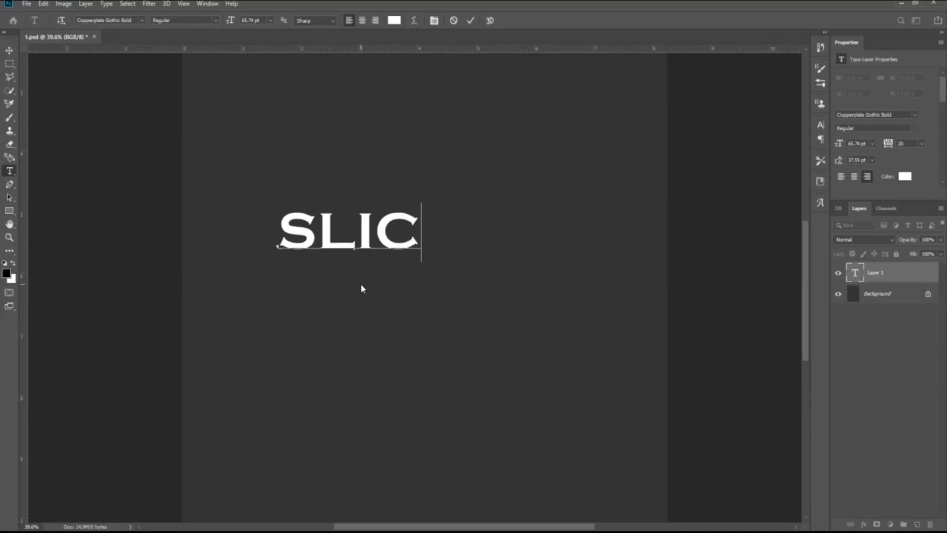
pyautogui.write('ED')
pyautogui.press('ctrl')
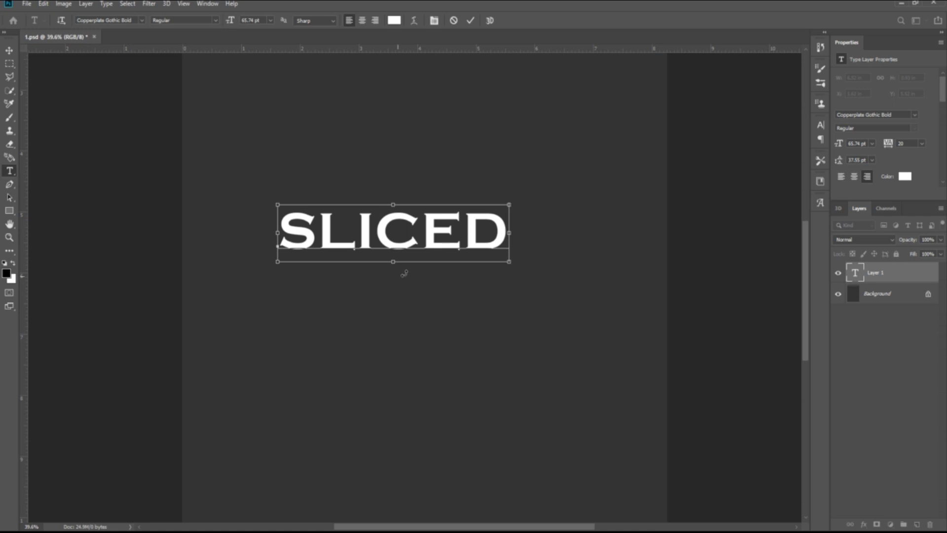
pyautogui.moveTo(510, 262); pyautogui.dragTo(584, 312)
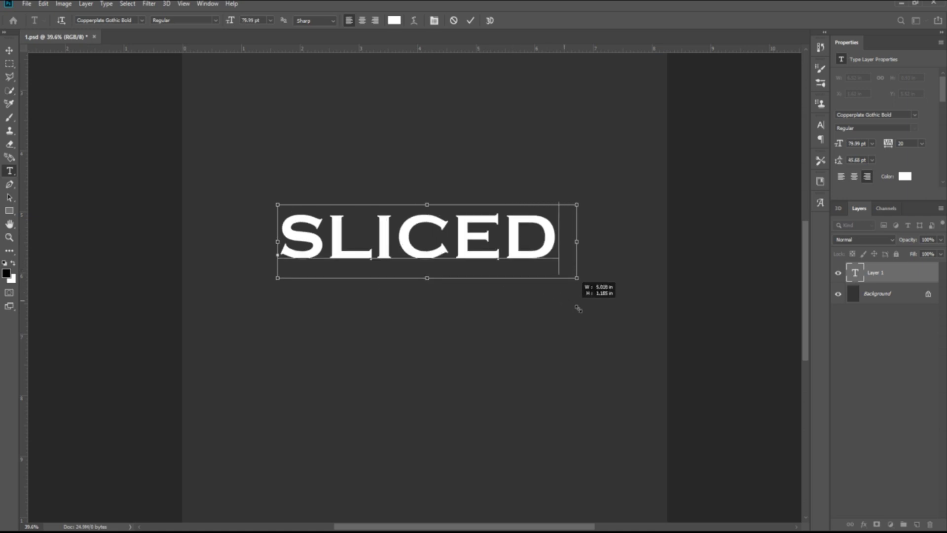
pyautogui.click(10, 50)
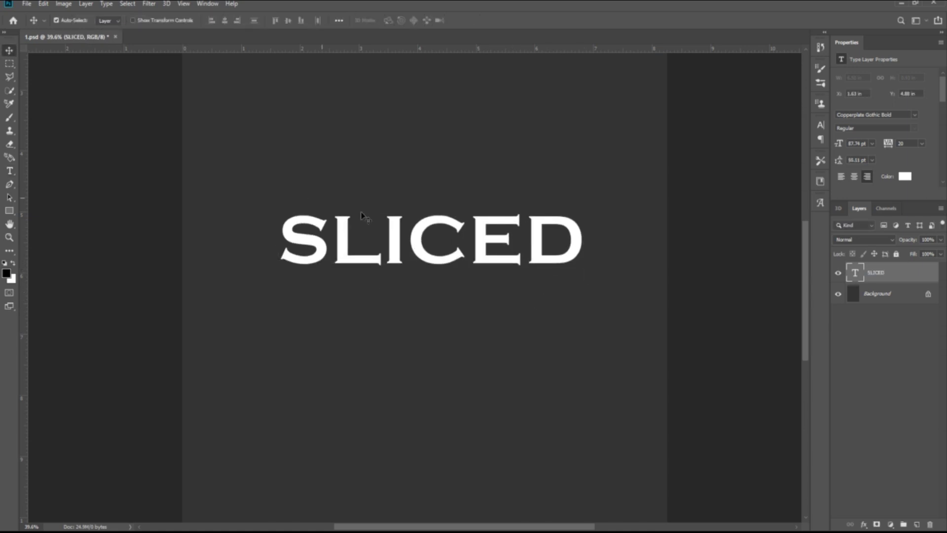
pyautogui.moveTo(429, 249); pyautogui.dragTo(424, 255)
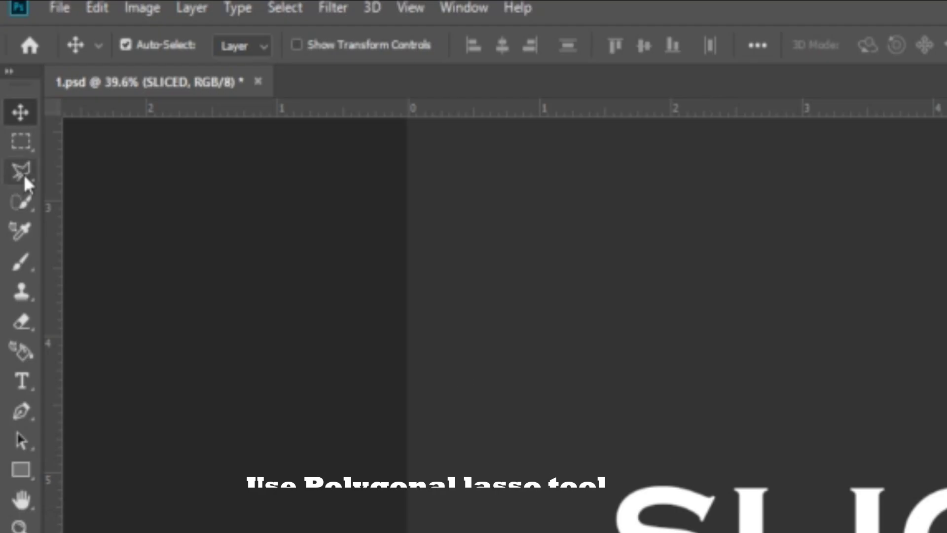
# - Mask the SLICED layer to a diagonal polygon selection over its upper part
pyautogui.click(10, 76)
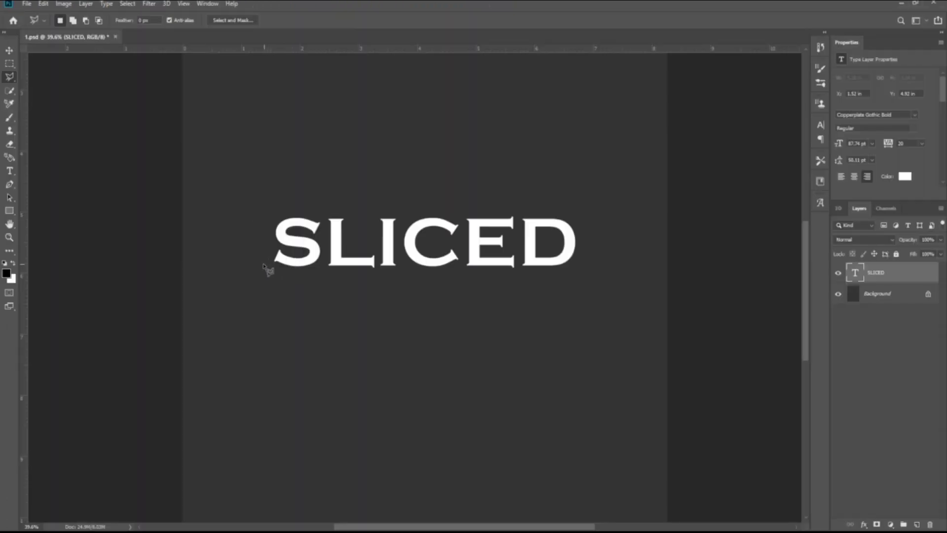
pyautogui.click(631, 221)
pyautogui.click(601, 157)
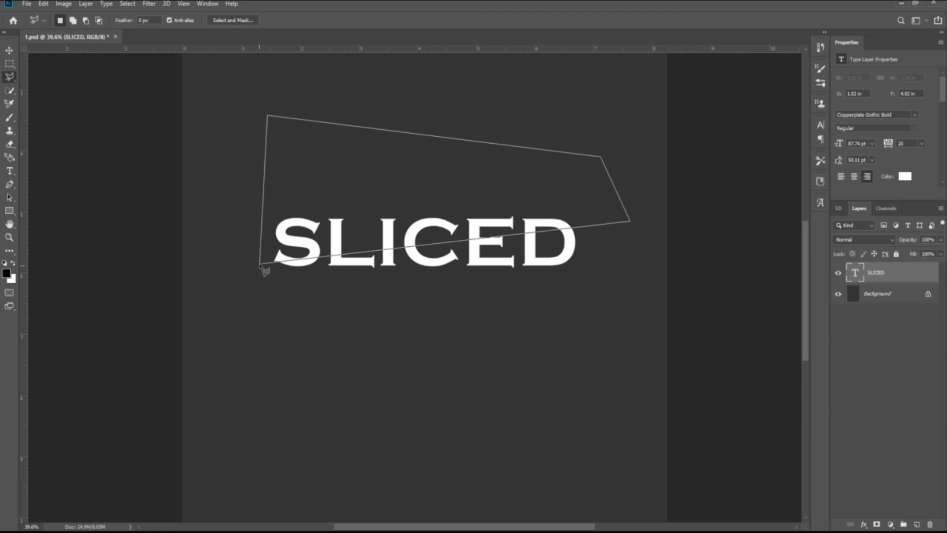
pyautogui.click(262, 263)
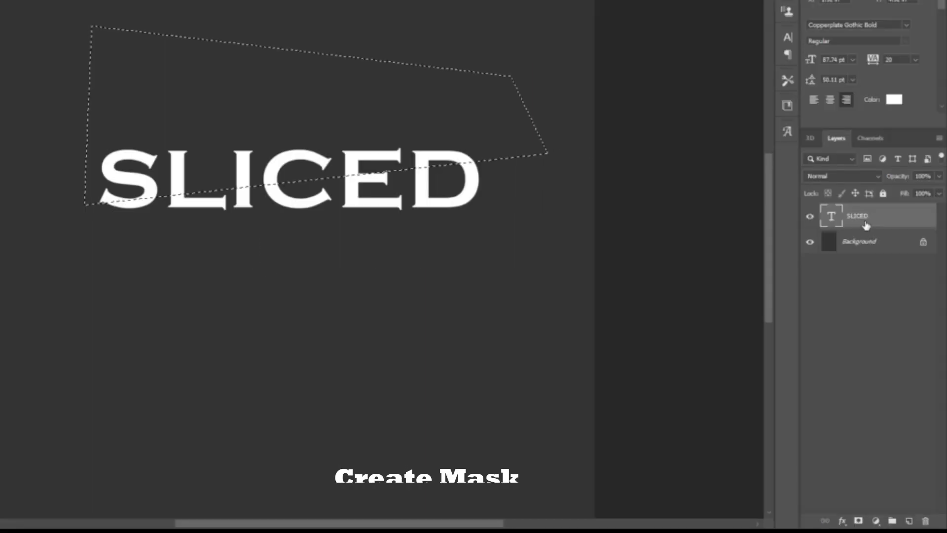
pyautogui.click(876, 524)
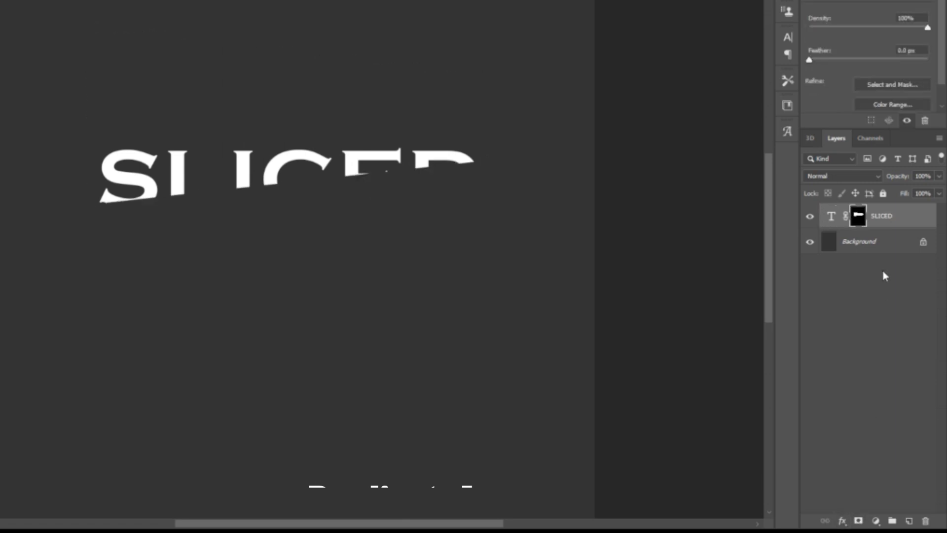
# - Duplicate SLICED, invert the copy's mask and nudge the copy slightly sideways
pyautogui.rightClick(883, 219)
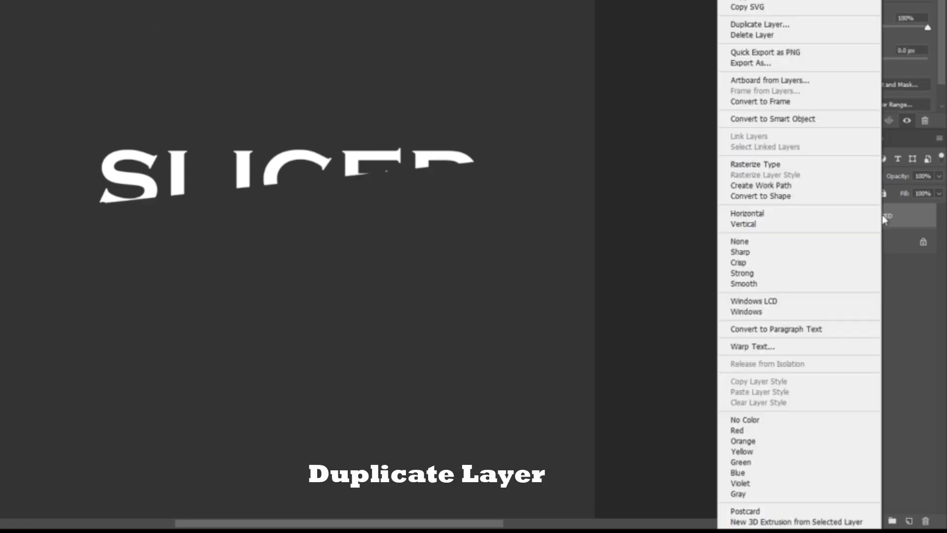
pyautogui.click(785, 24)
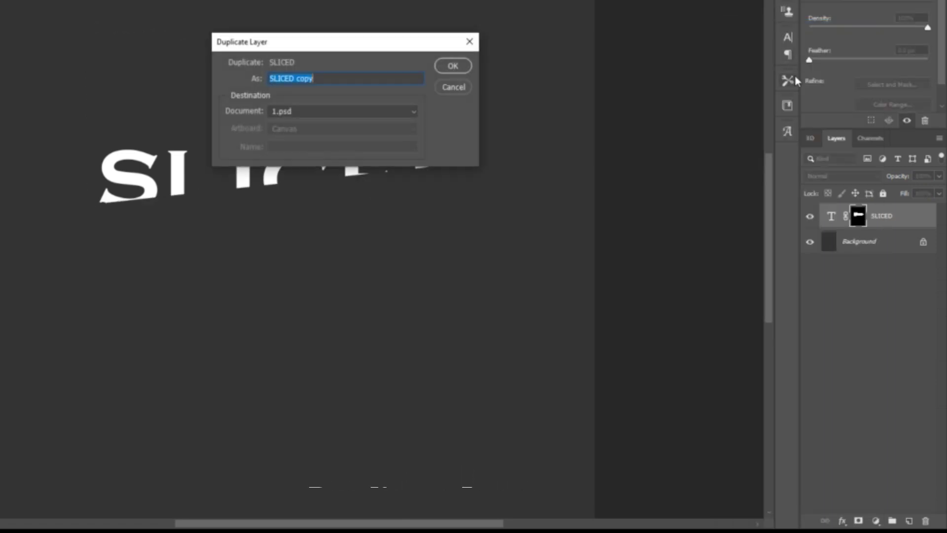
pyautogui.click(452, 65)
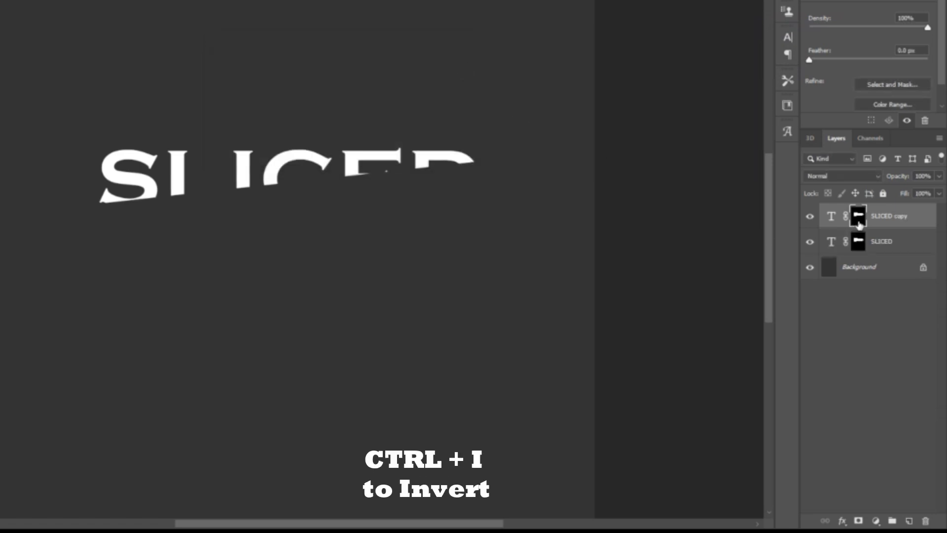
pyautogui.hotkey('ctrl', 'i')
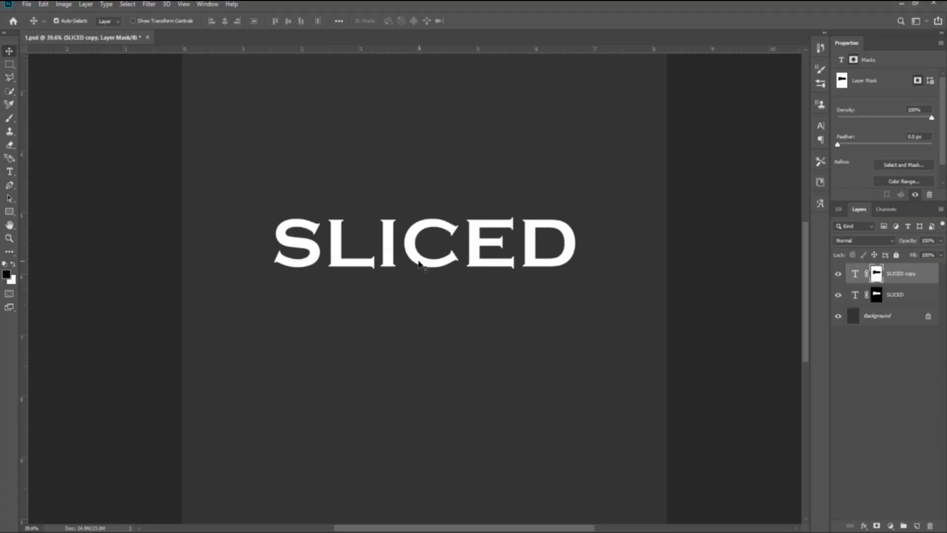
pyautogui.moveTo(418, 262); pyautogui.dragTo(412, 264)
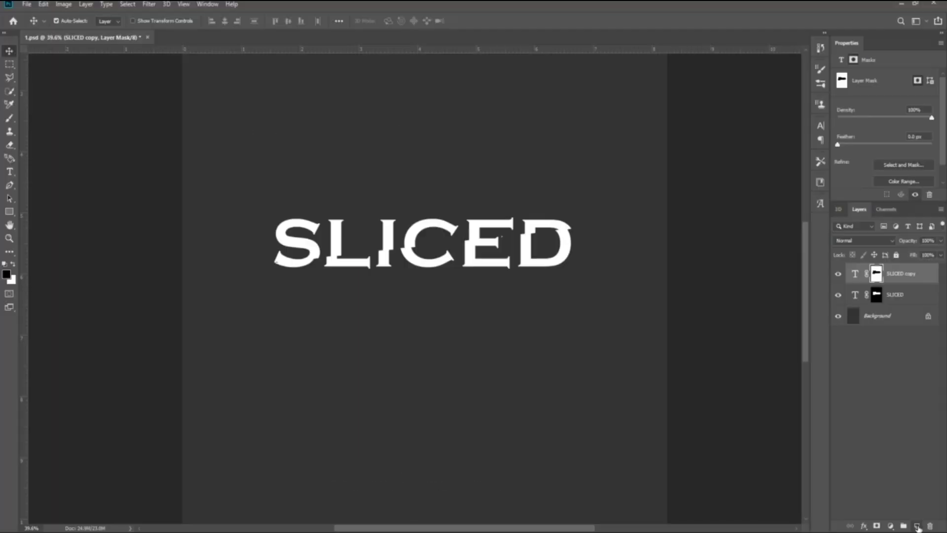
# - Add a new layer, load the SLICED copy mask as a selection, and pick a soft brush
pyautogui.click(917, 527)
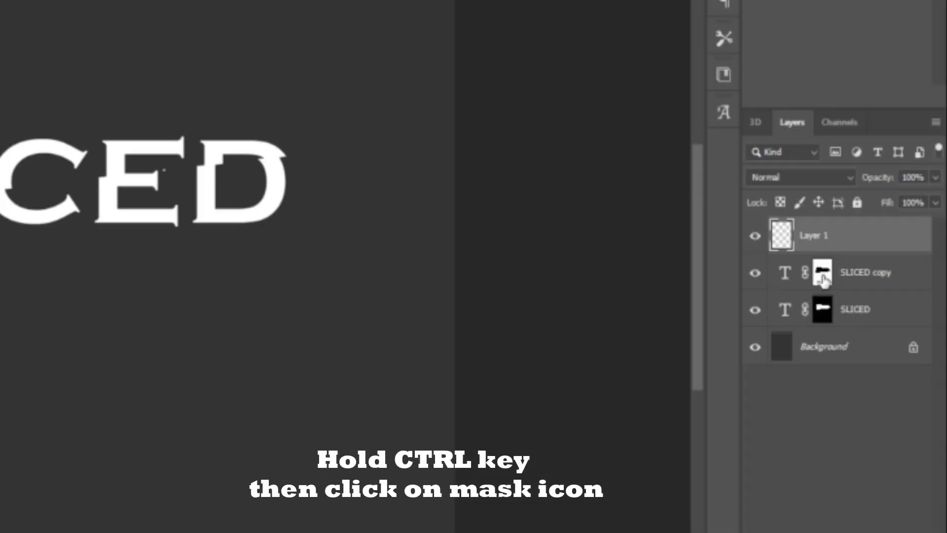
pyautogui.keyDown('ctrl'); pyautogui.click(822, 281); pyautogui.keyUp('ctrl')
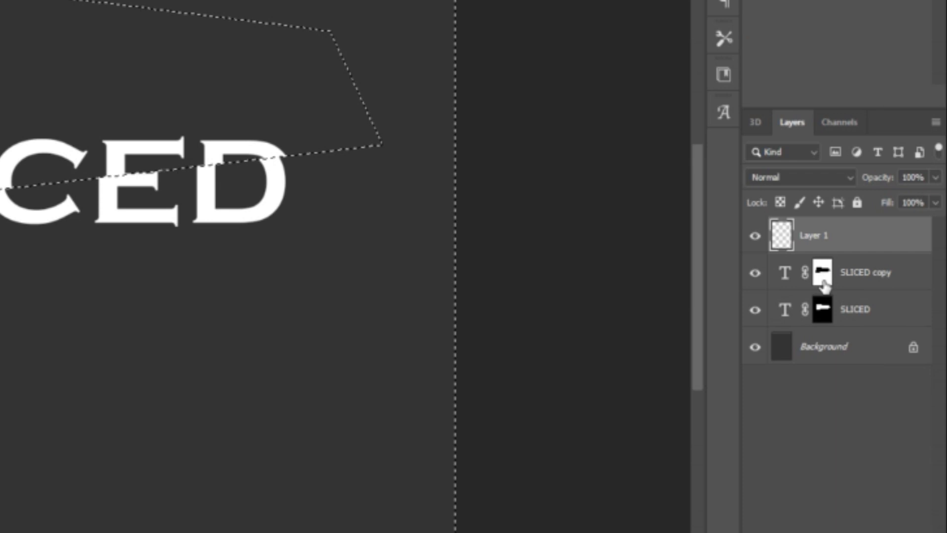
pyautogui.click(10, 118)
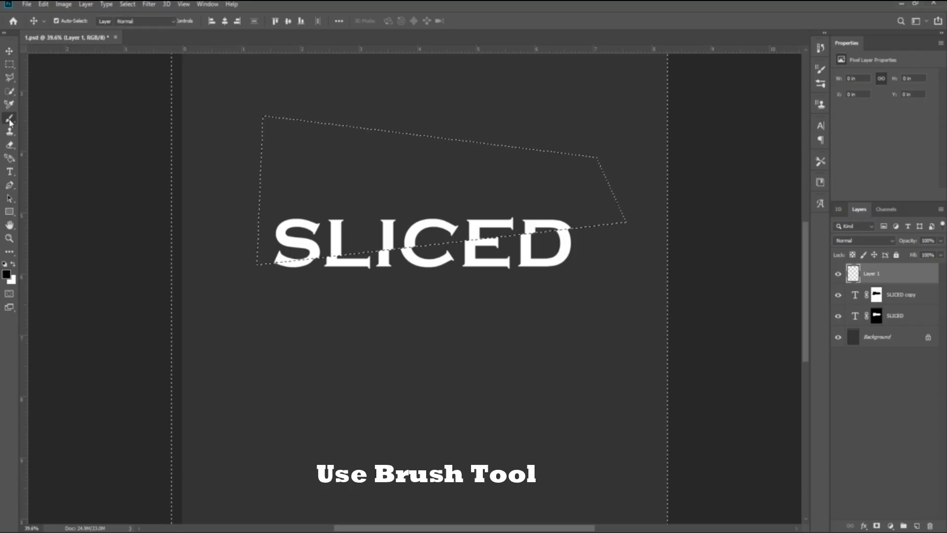
pyautogui.click(61, 21)
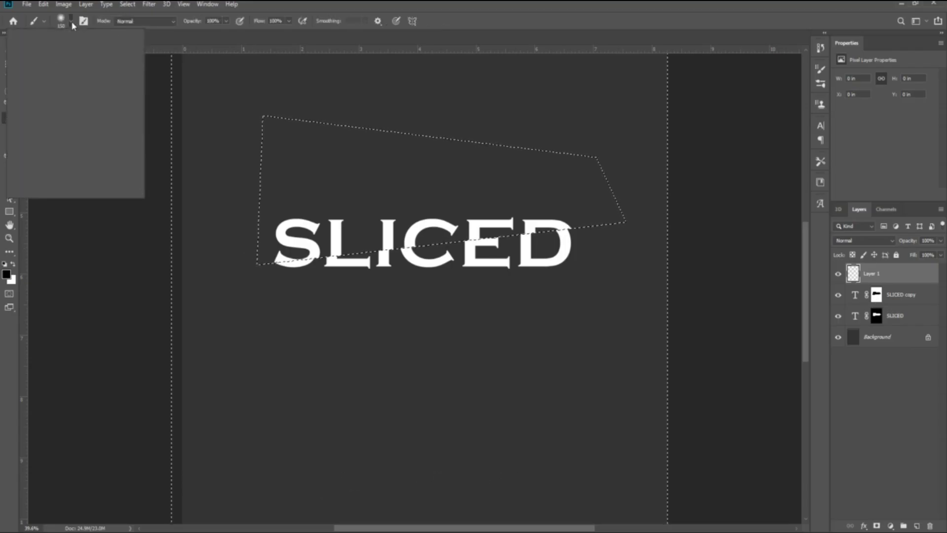
pyautogui.press('Return')
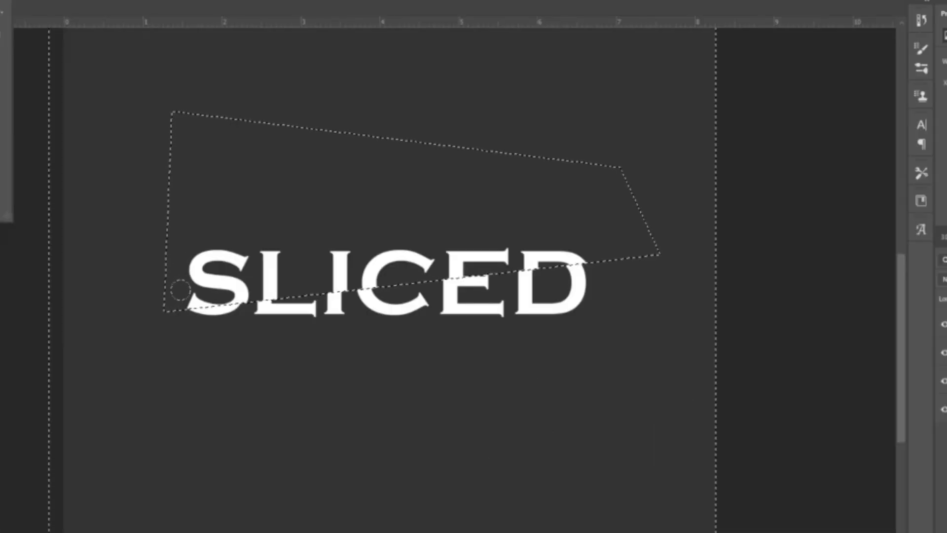
# - Paint a black shadow along the cut under SLICED, then deselect
pyautogui.moveTo(181, 290); pyautogui.dragTo(460, 260)
pyautogui.moveTo(543, 249); pyautogui.dragTo(578, 245)
pyautogui.moveTo(513, 259); pyautogui.dragTo(525, 258)
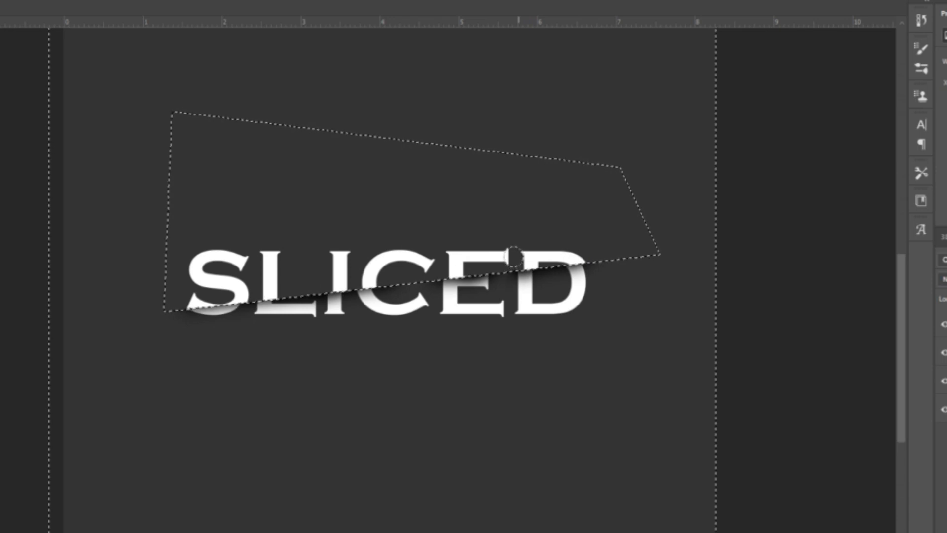
pyautogui.moveTo(370, 272); pyautogui.dragTo(197, 285)
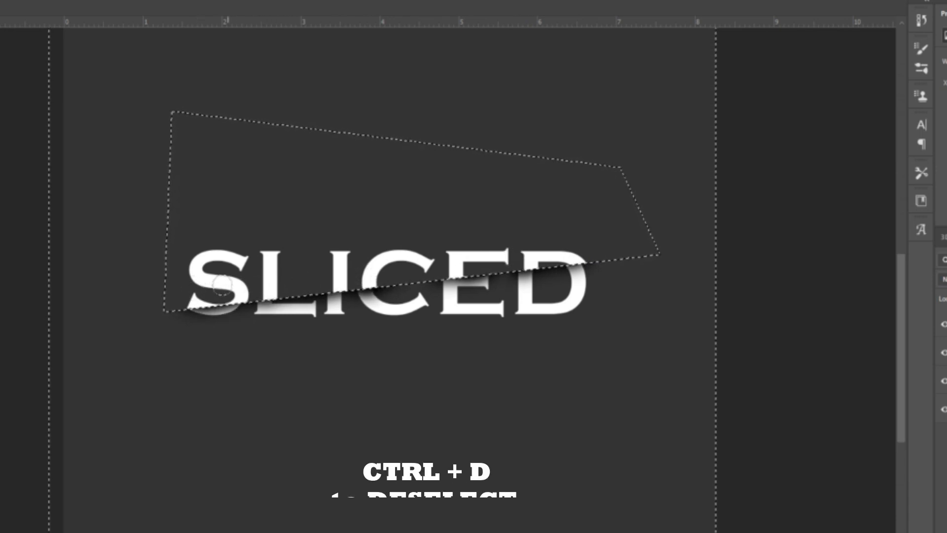
pyautogui.hotkey('ctrl', 'd')
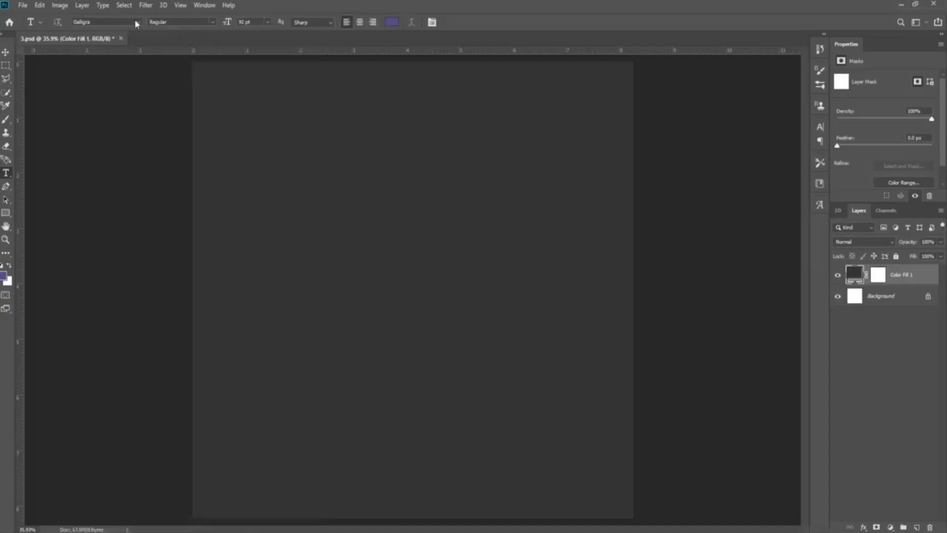
pyautogui.click(135, 19)
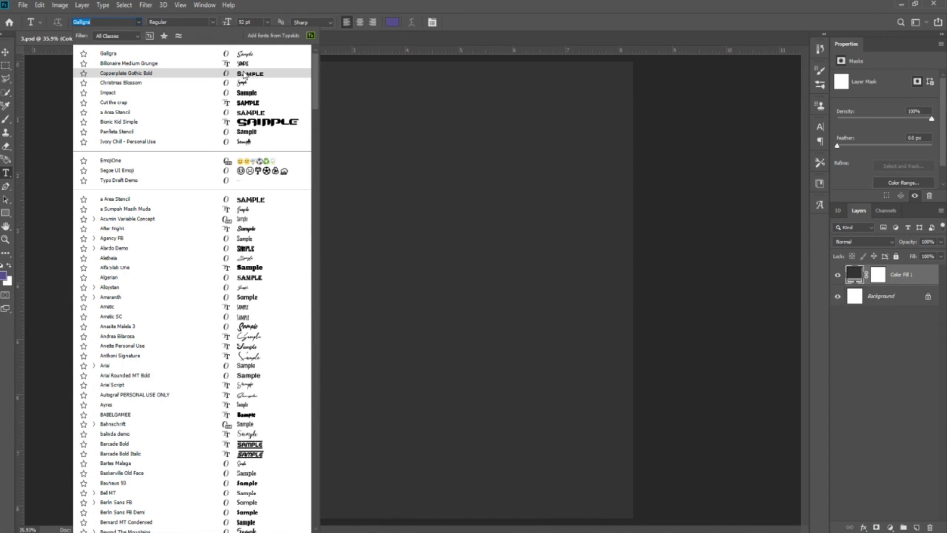
# - Type KEEP near the canvas centre in Copperplate Gothic Bold with tracking 80
pyautogui.click(244, 74)
pyautogui.click(294, 265)
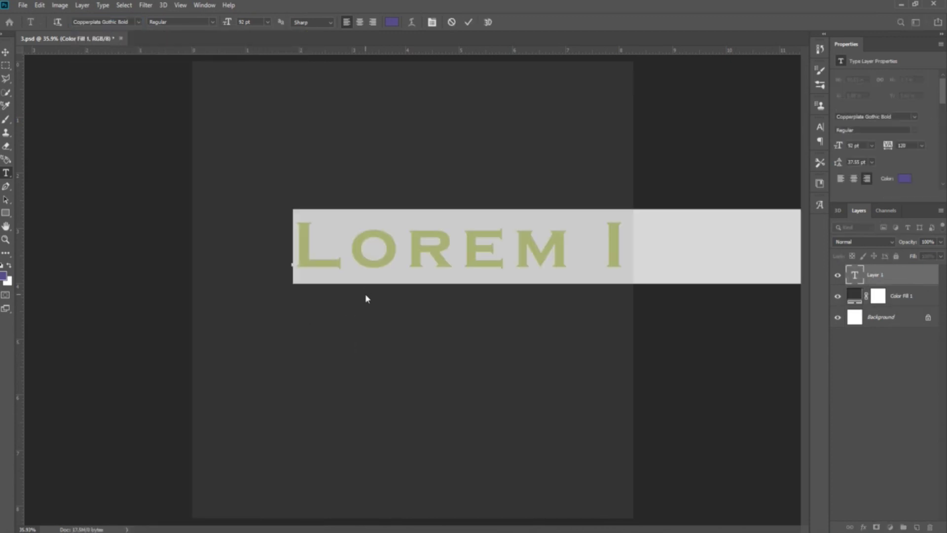
pyautogui.write('KEE')
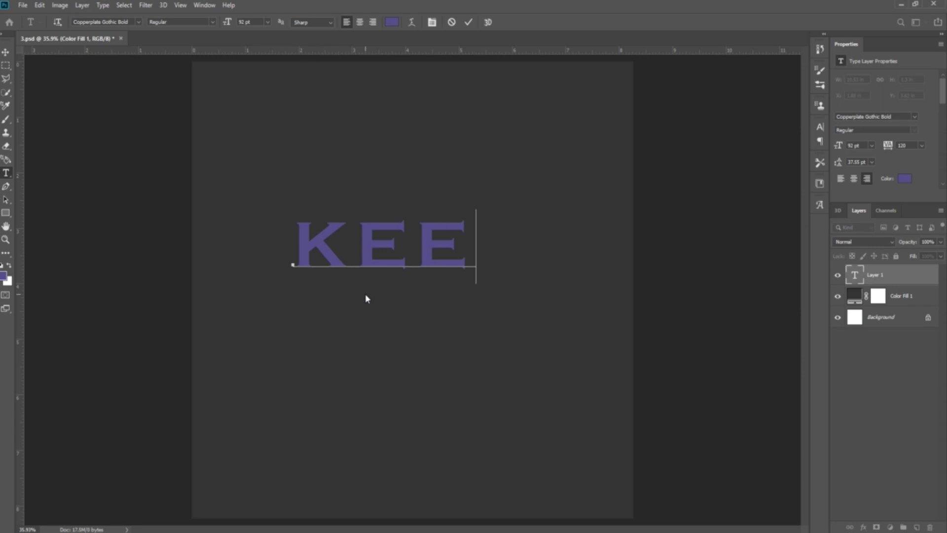
pyautogui.write('P')
pyautogui.moveTo(528, 236); pyautogui.dragTo(292, 264)
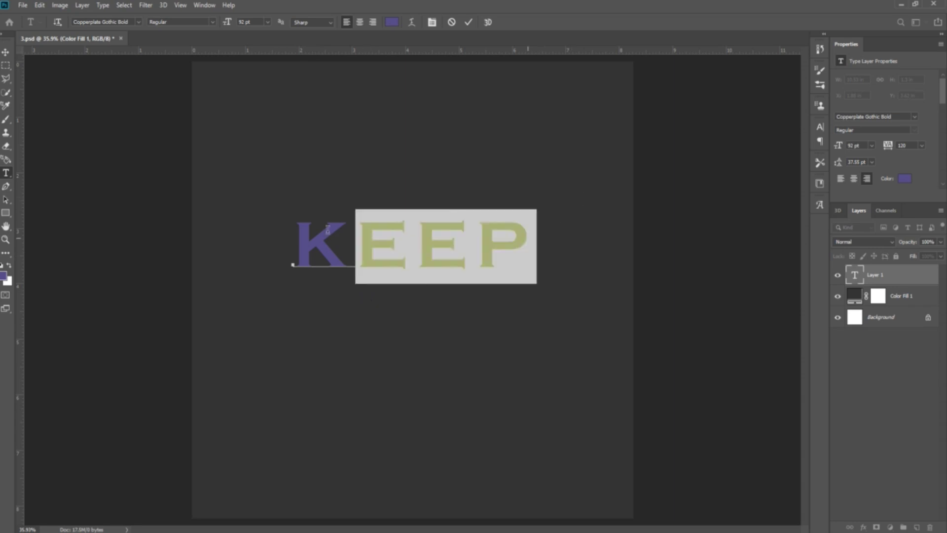
pyautogui.click(822, 133)
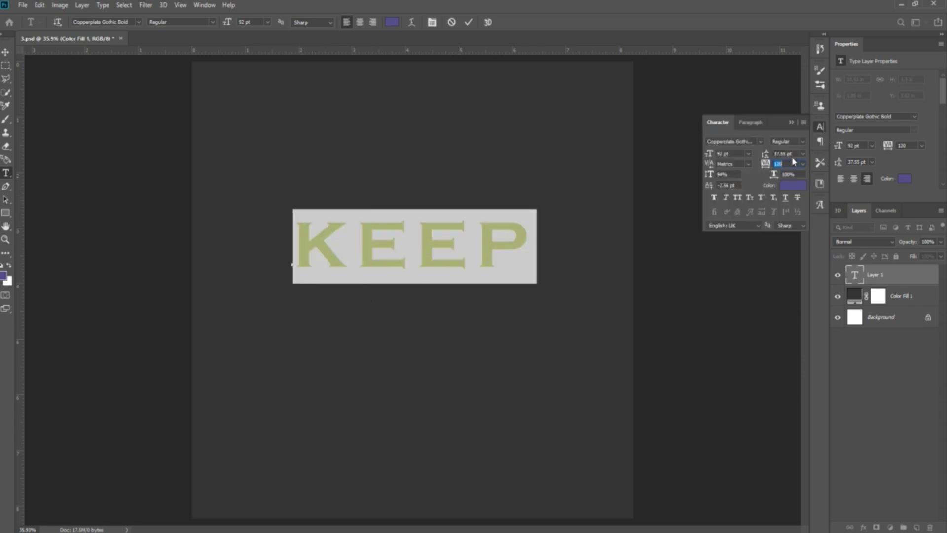
pyautogui.write('80')
pyautogui.press('Return')
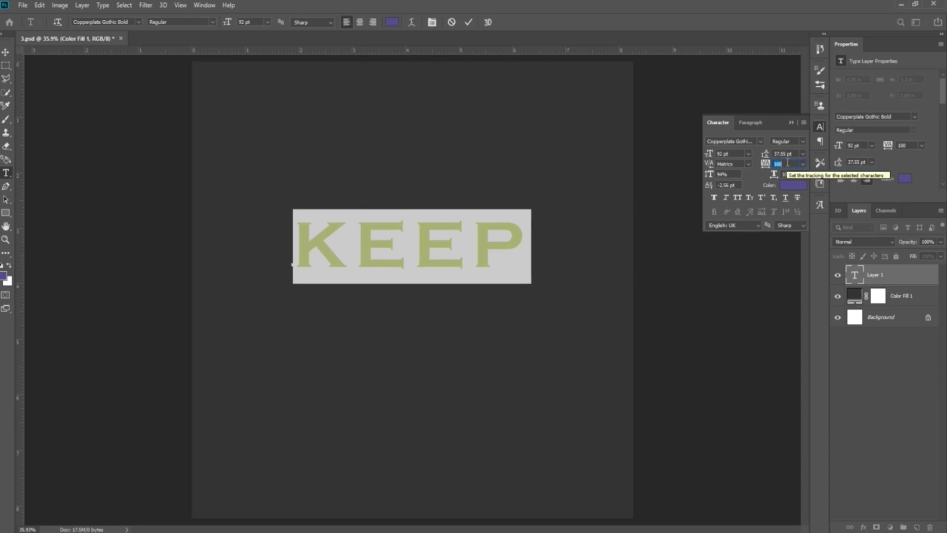
# - Nudge KEEP up and left and colour it white (ffffff)
pyautogui.click(9, 53)
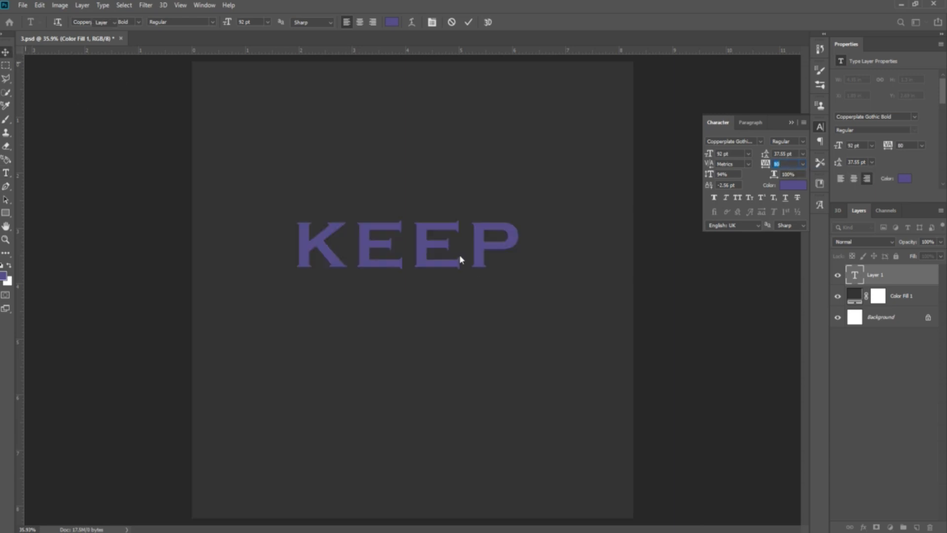
pyautogui.moveTo(459, 254); pyautogui.dragTo(443, 238)
pyautogui.doubleClick(443, 239)
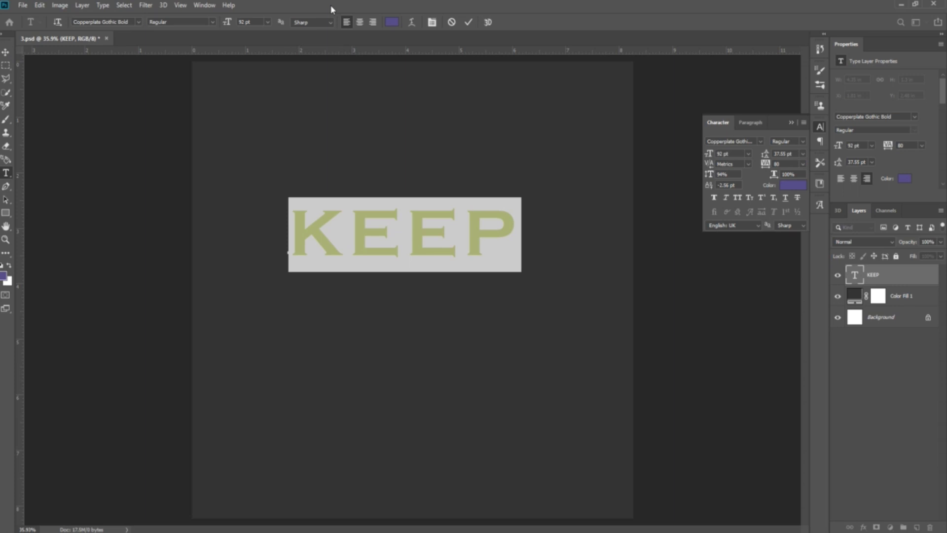
pyautogui.click(391, 22)
pyautogui.write('ffffff')
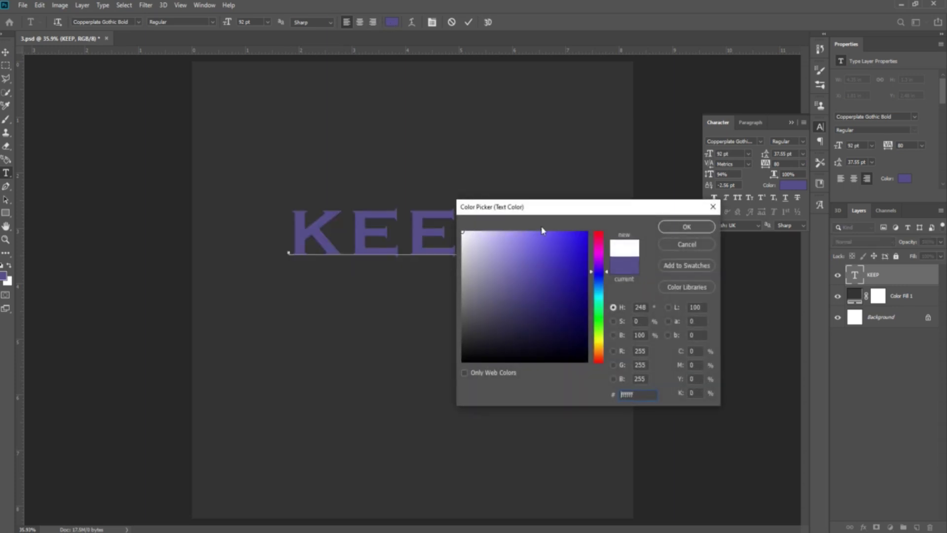
pyautogui.click(683, 228)
pyautogui.click(438, 230)
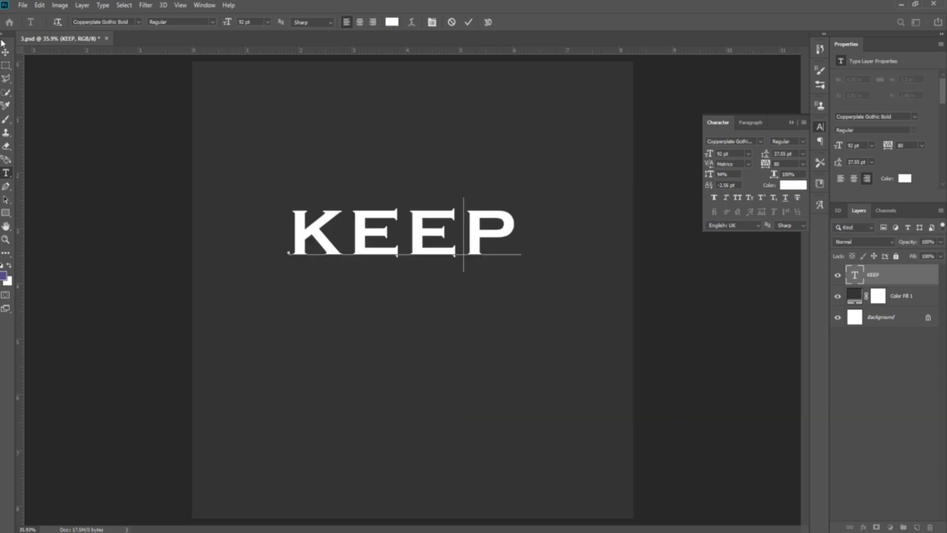
pyautogui.hotkey('ctrl', 'Return')
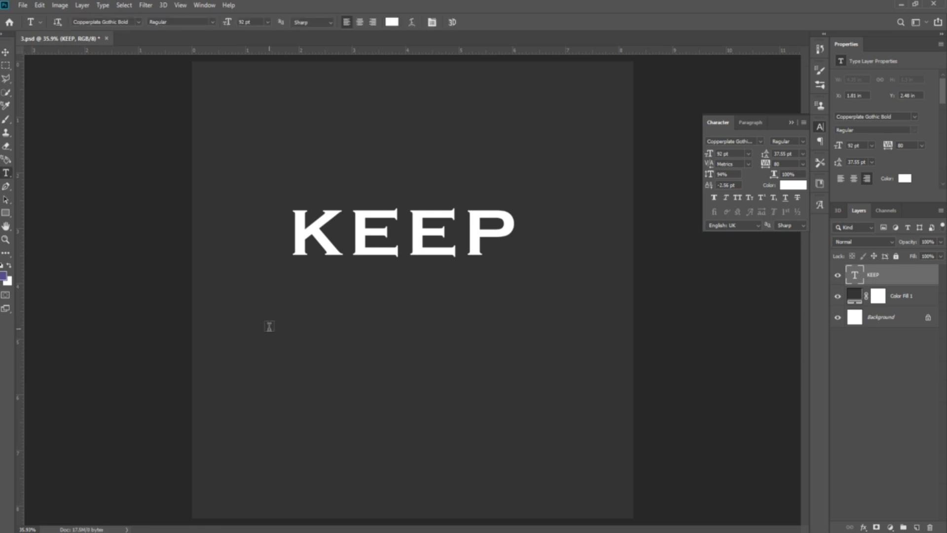
pyautogui.click(269, 326)
# - Type Grinding below KEEP and set it in the Galligra font
pyautogui.write('Grind')
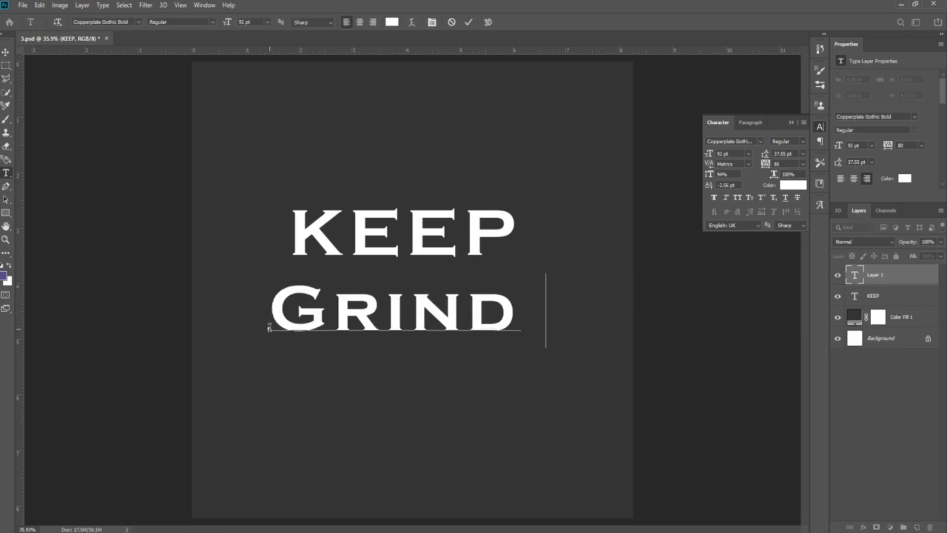
pyautogui.write('ing')
pyautogui.hotkey('ctrl', 'a')
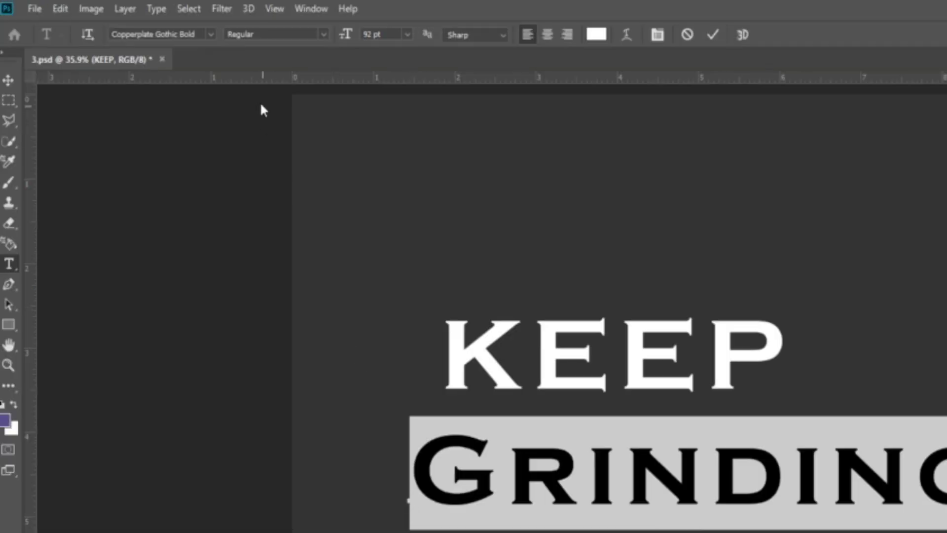
pyautogui.click(216, 35)
pyautogui.click(318, 99)
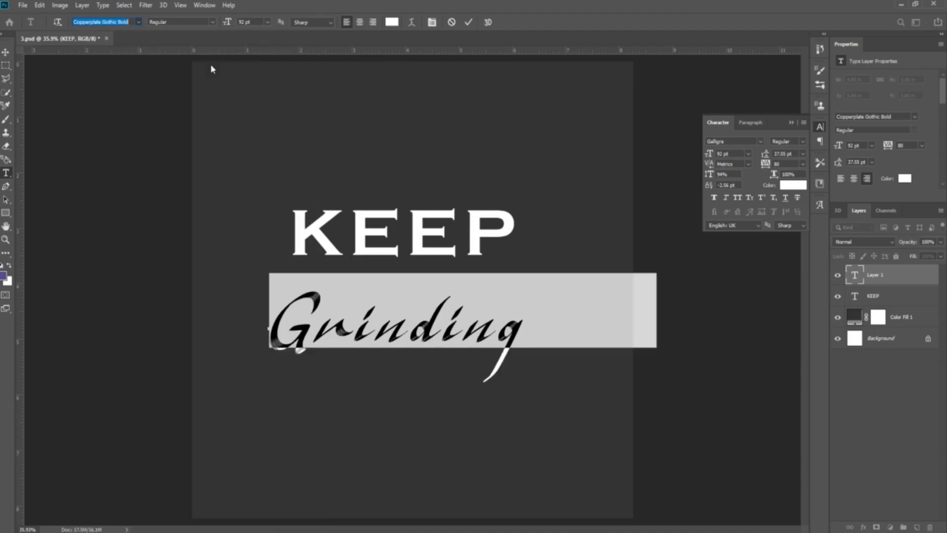
pyautogui.click(411, 326)
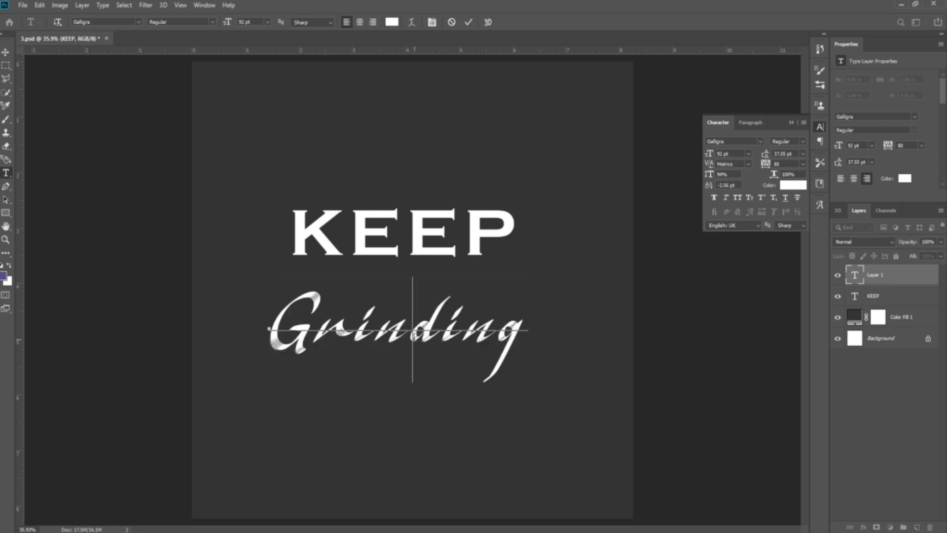
# - Colour the Grinding text gold (917f49) and commit it
pyautogui.hotkey('ctrl', 'a')
pyautogui.click(392, 22)
pyautogui.click(524, 288)
pyautogui.moveTo(604, 356); pyautogui.dragTo(606, 348)
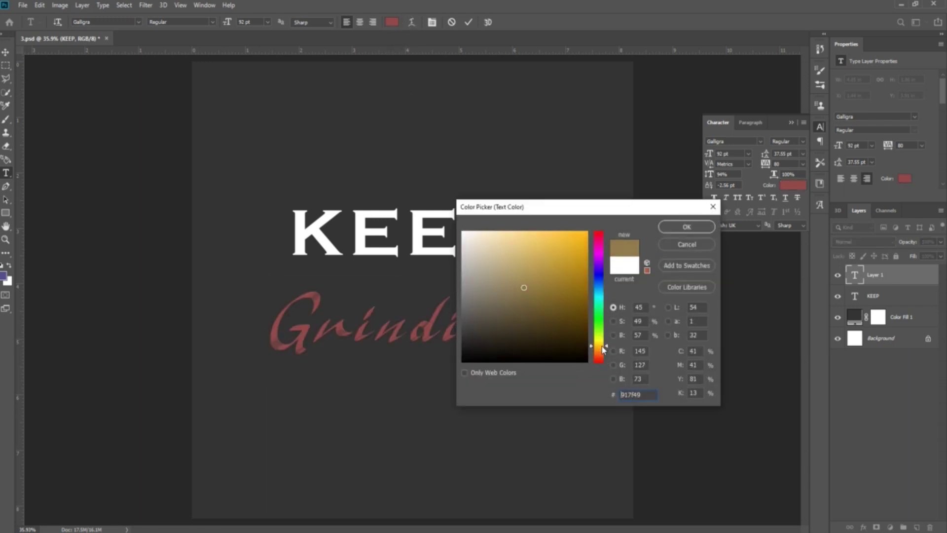
pyautogui.click(668, 228)
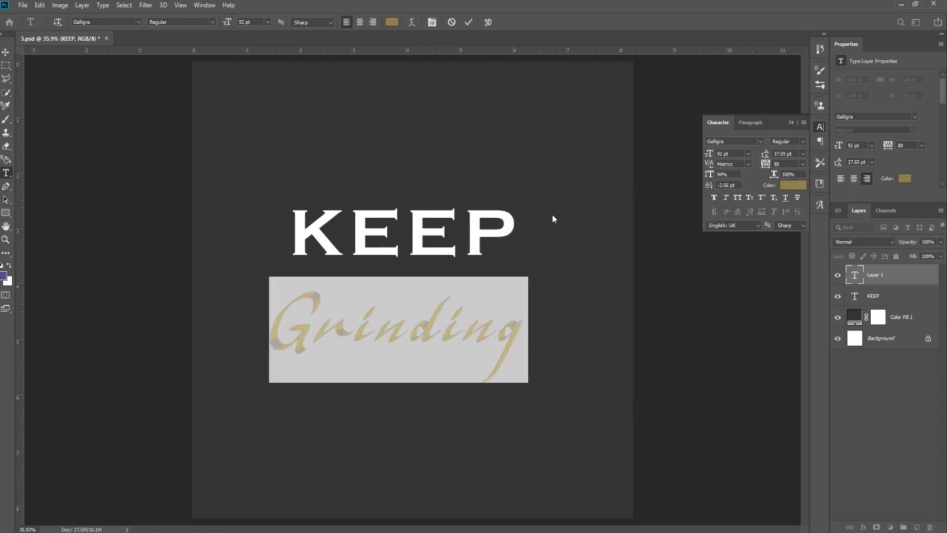
pyautogui.click(4, 52)
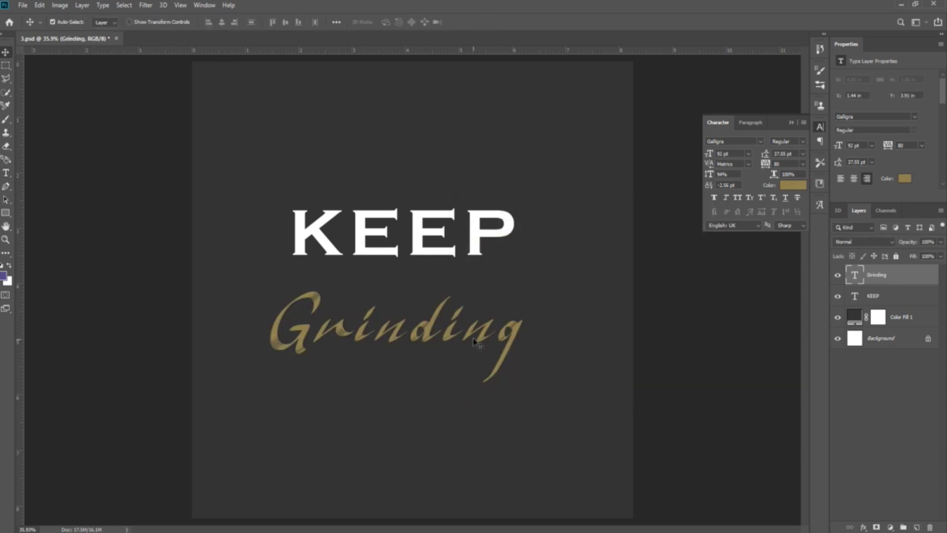
# - Move the Grinding script up so it overlaps the KEEP lettering
pyautogui.moveTo(473, 326)
pyautogui.mouseDown()
pyautogui.moveTo(466, 247)
pyautogui.moveTo(490, 243)
pyautogui.mouseUp()
pyautogui.scroll(5, 474, 244)
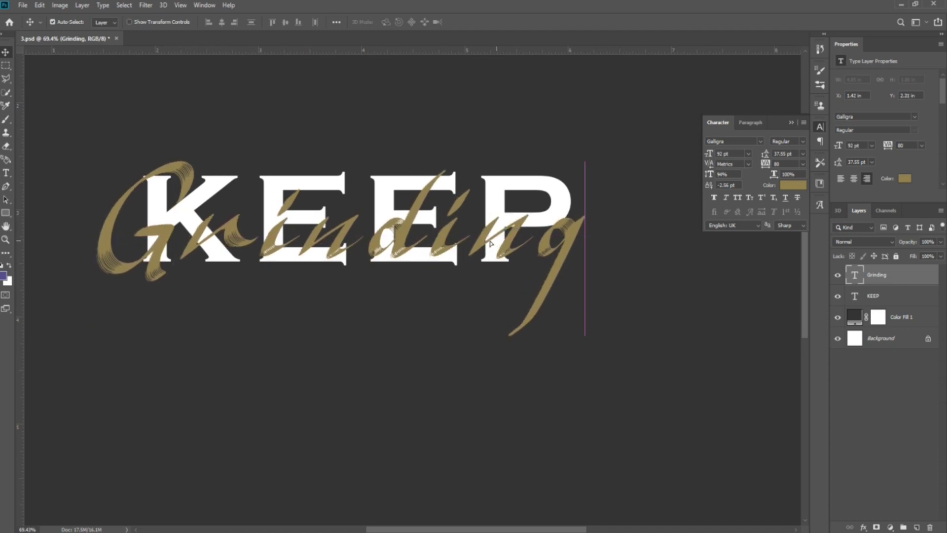
pyautogui.moveTo(337, 236); pyautogui.dragTo(338, 232)
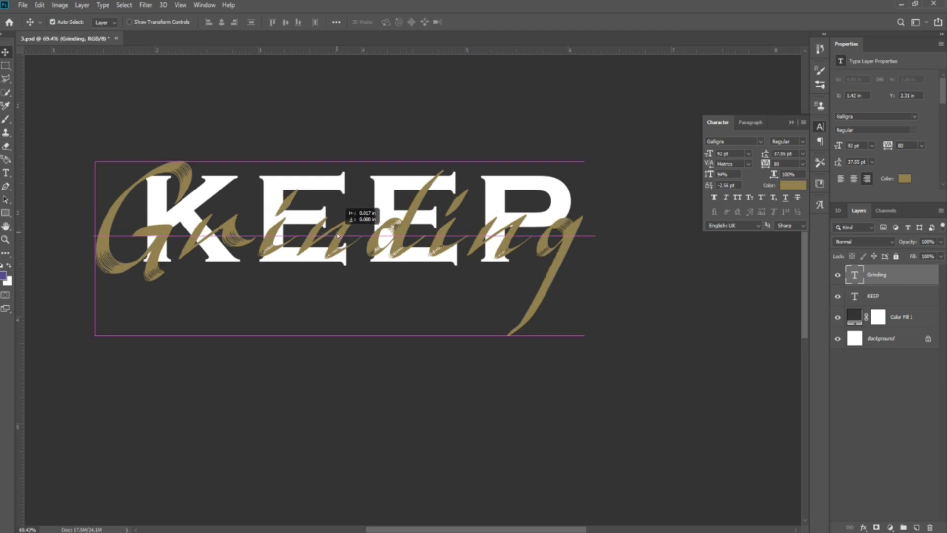
pyautogui.moveTo(337, 234); pyautogui.dragTo(338, 235)
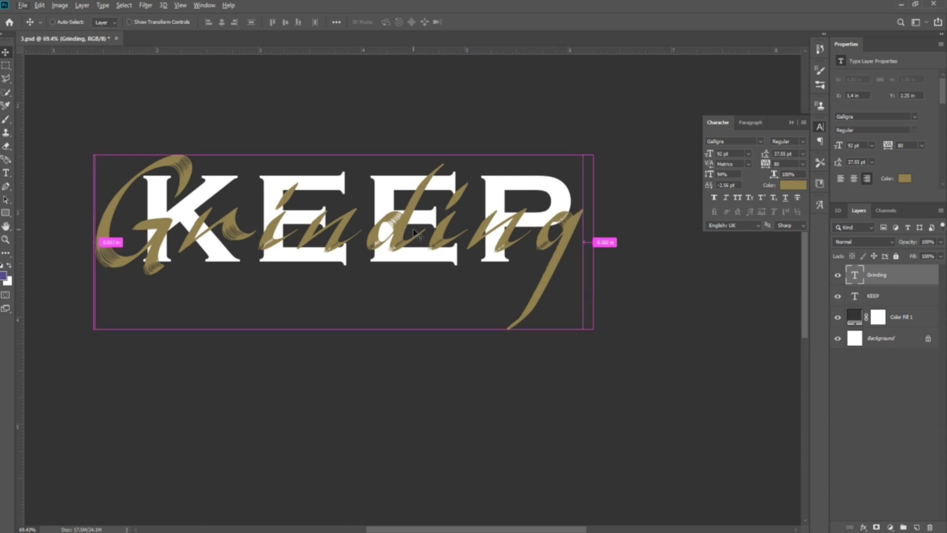
# - Scale Grinding to about 93% and shift it slightly right and down
pyautogui.hotkey('ctrl', 't')
pyautogui.moveTo(594, 331)
pyautogui.mouseDown()
pyautogui.moveTo(610, 349)
pyautogui.moveTo(562, 306)
pyautogui.mouseUp()
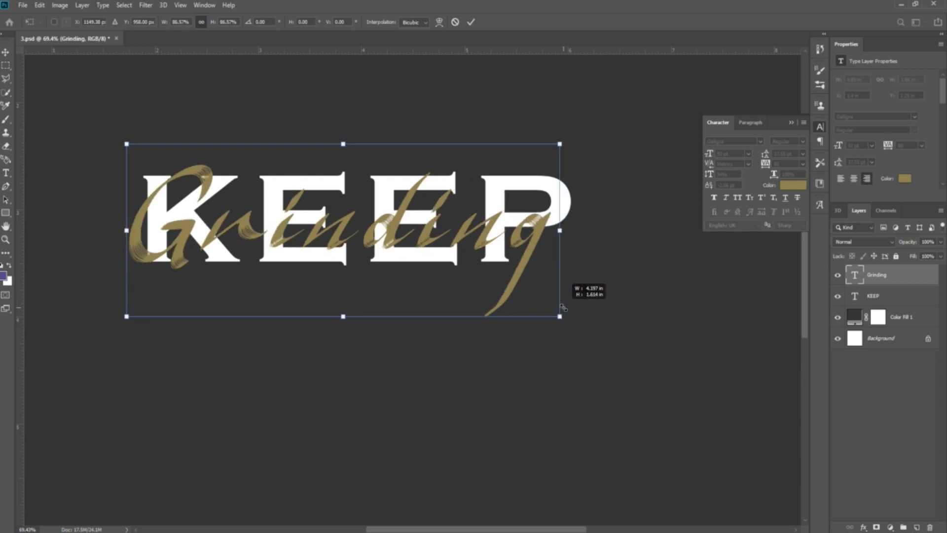
pyautogui.moveTo(562, 306); pyautogui.dragTo(593, 299)
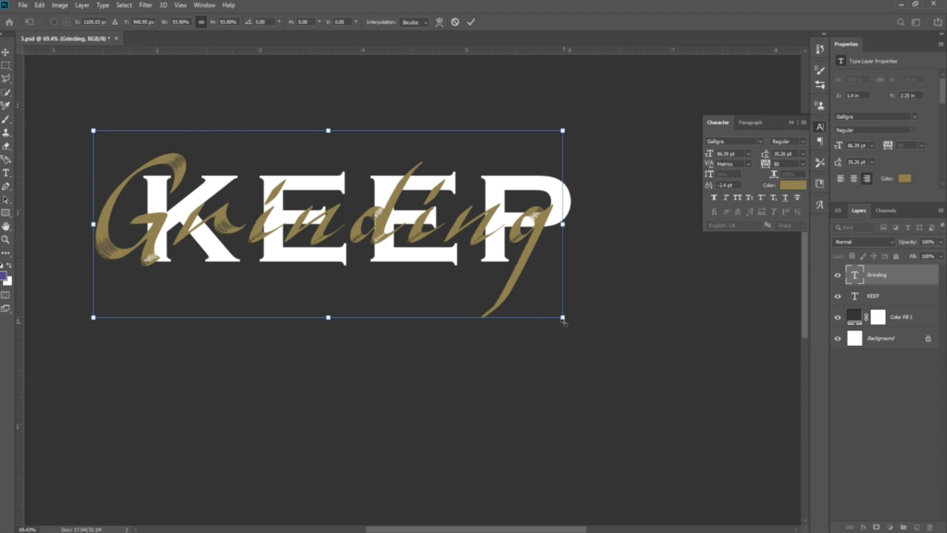
pyautogui.moveTo(564, 322); pyautogui.dragTo(561, 319)
pyautogui.moveTo(371, 238); pyautogui.dragTo(390, 246)
pyautogui.press('Return')
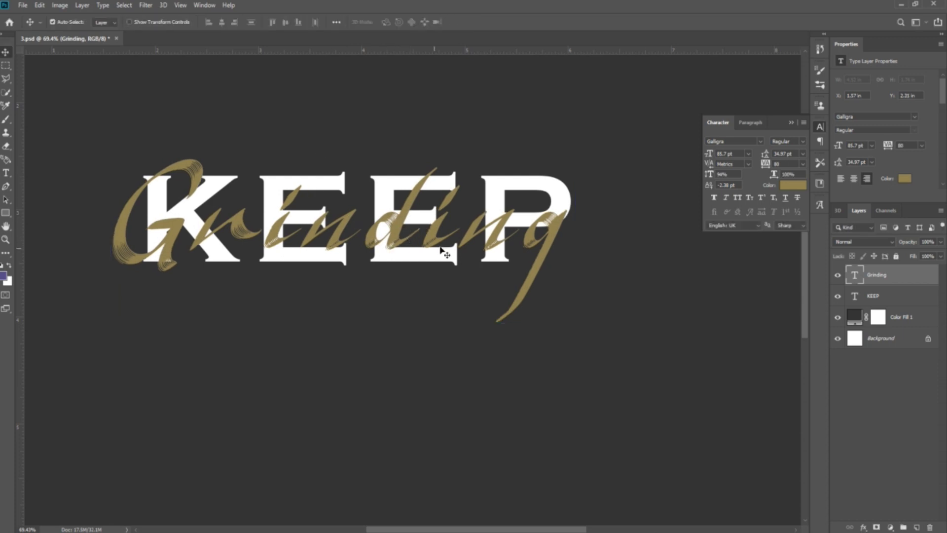
# - Add a layer mask to Grinding and load the KEEP letters as a selection for brushing
pyautogui.click(890, 526)
pyautogui.press('Escape')
pyautogui.click(876, 527)
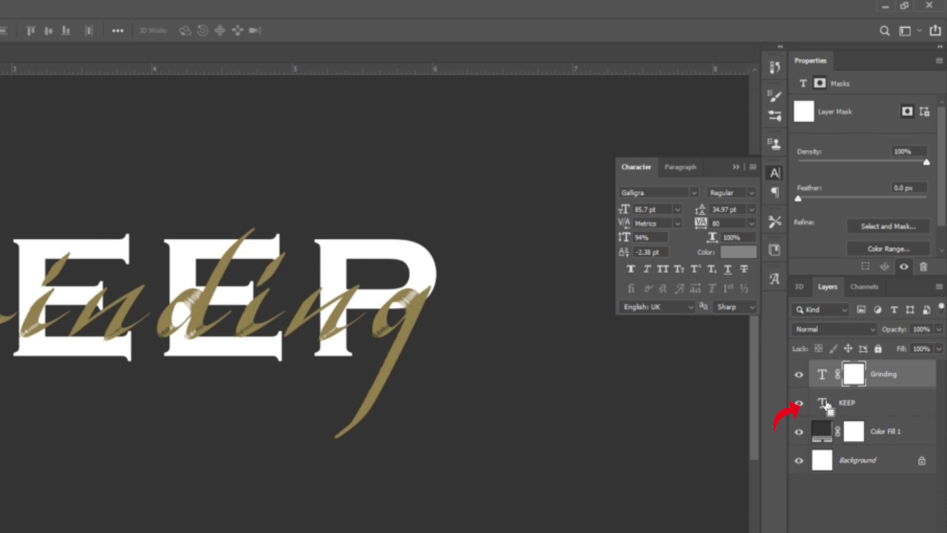
pyautogui.keyDown('ctrl'); pyautogui.click(855, 295); pyautogui.keyUp('ctrl')
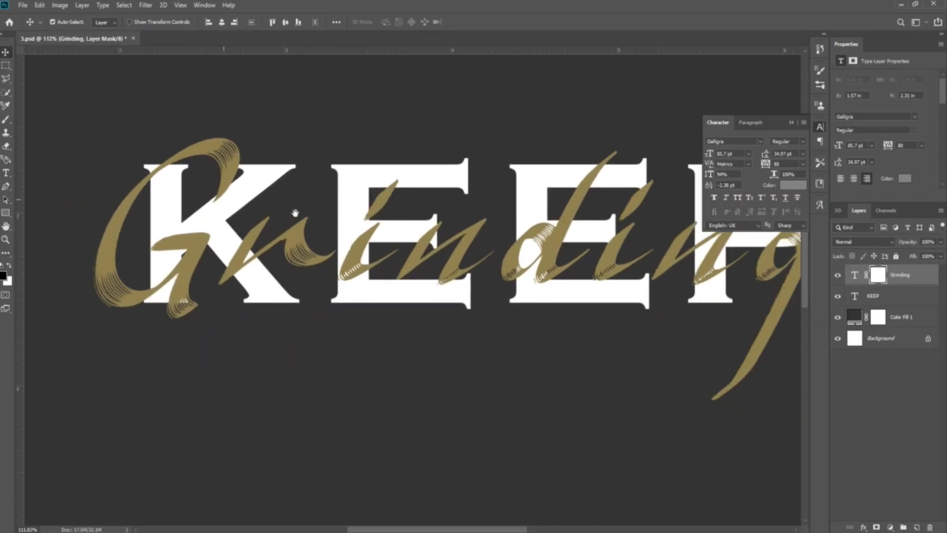
pyautogui.moveTo(224, 197); pyautogui.dragTo(317, 216)
pyautogui.press('b')
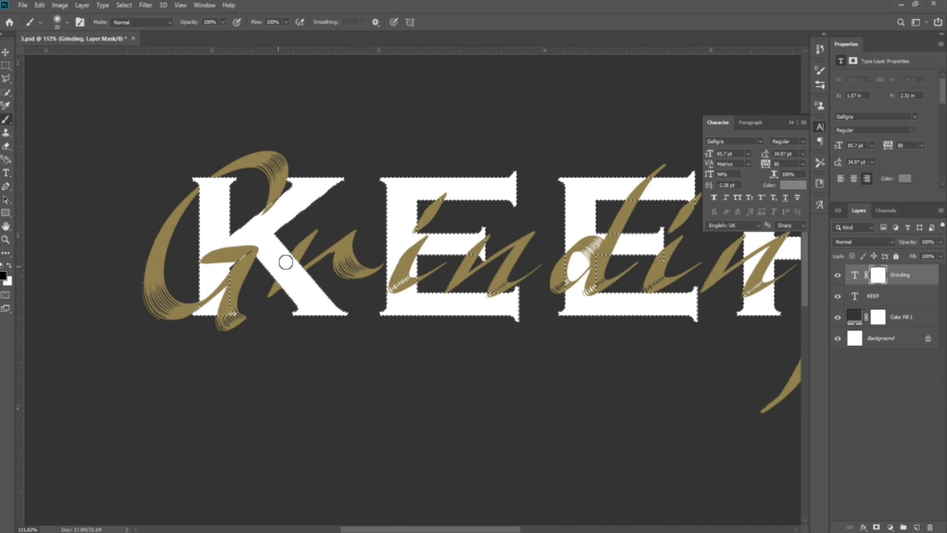
# - Paint the Grinding mask so the stroke crosses the second E and the g tail hides behind P
pyautogui.hscroll(3, 439, 298)
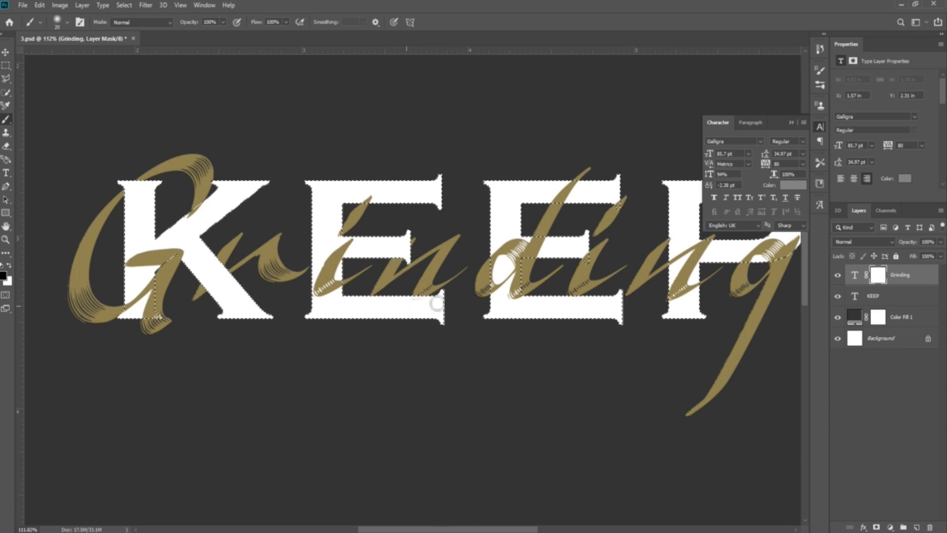
pyautogui.hotkey('ctrl', 'd')
pyautogui.scroll(-2, 507, 321)
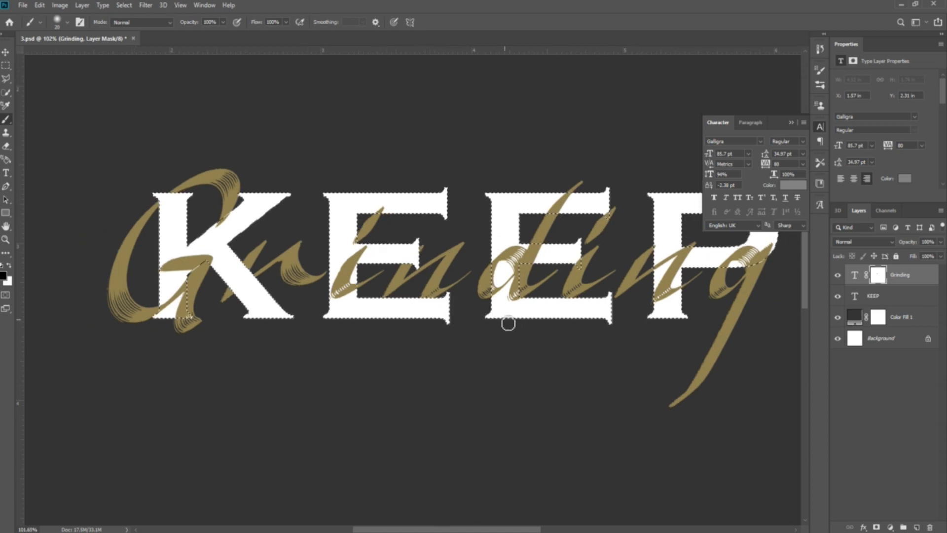
pyautogui.hotkey('ctrl', 'shift', 'd')
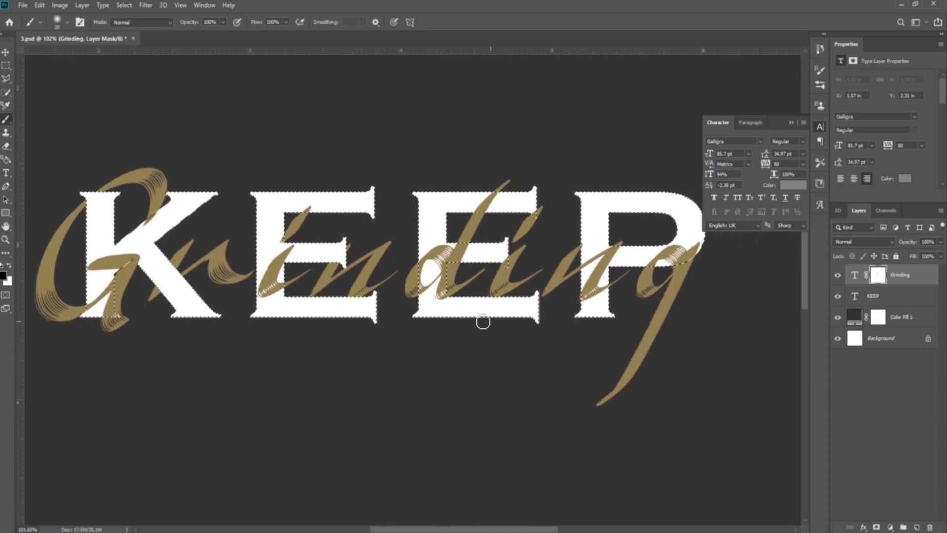
pyautogui.scroll(1, 477, 238)
pyautogui.scroll(2, 469, 242)
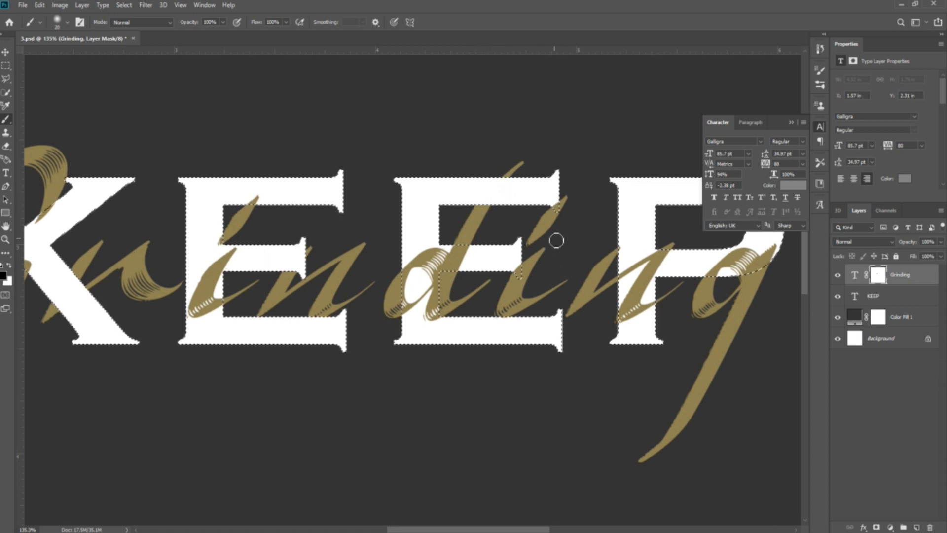
pyautogui.moveTo(545, 205); pyautogui.dragTo(563, 202)
pyautogui.scroll(-1, 574, 270)
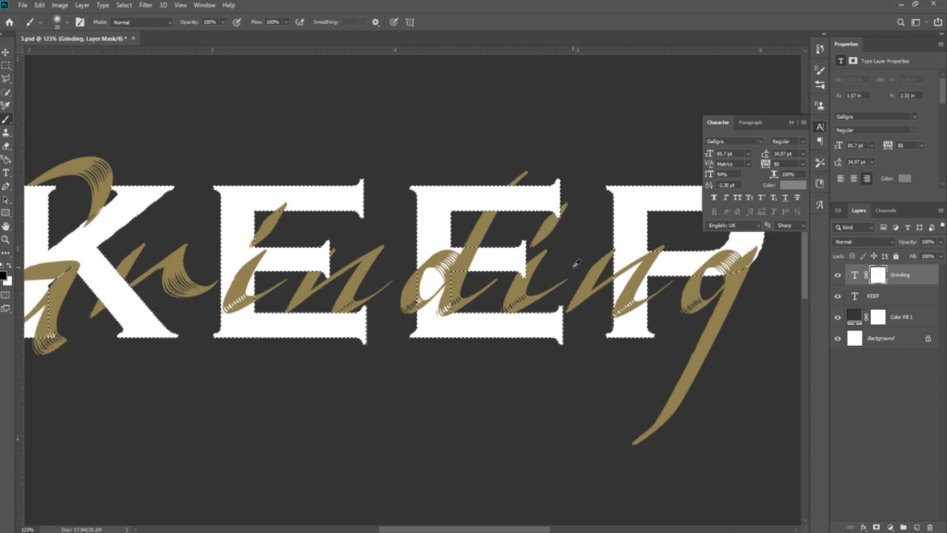
pyautogui.moveTo(589, 268); pyautogui.dragTo(440, 265)
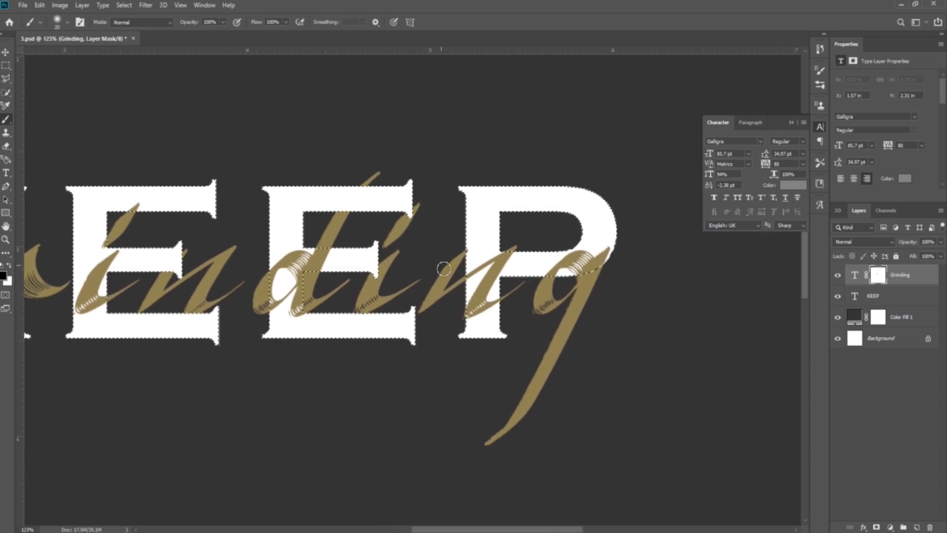
pyautogui.moveTo(548, 254); pyautogui.dragTo(615, 271)
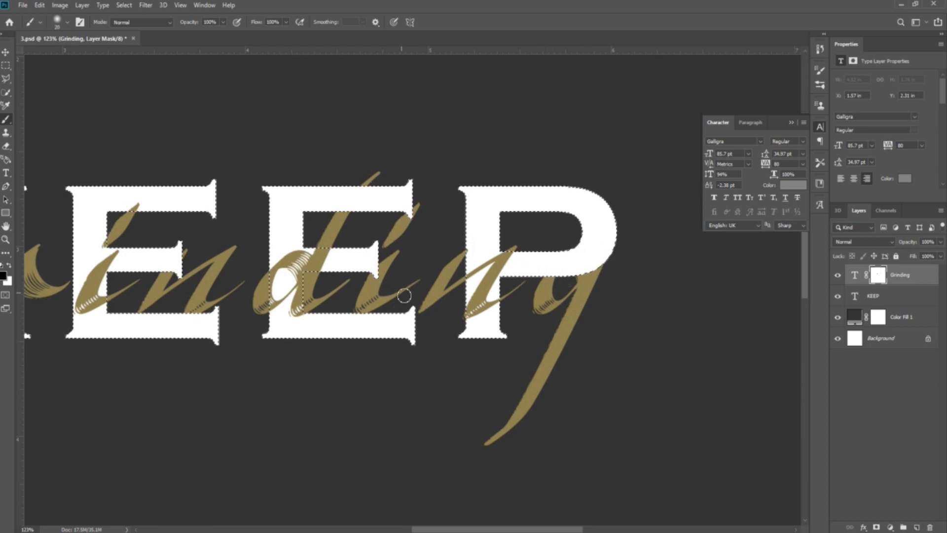
pyautogui.scroll(-2, 398, 303)
pyautogui.hotkey('ctrl', 'd')
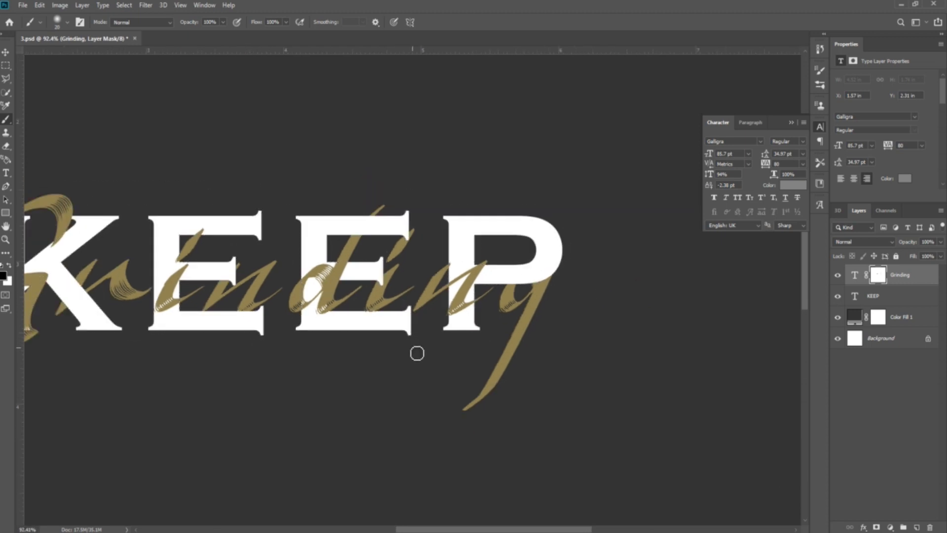
# - Collapse the character settings panel and move on to the new document with a white Impact H
pyautogui.moveTo(353, 351); pyautogui.dragTo(512, 363)
pyautogui.scroll(-1, 513, 363)
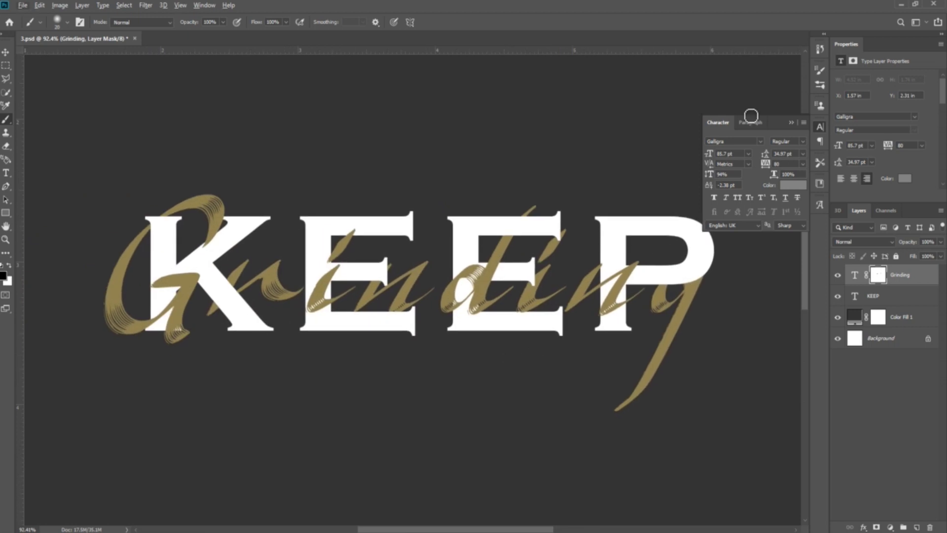
pyautogui.click(791, 122)
pyautogui.scroll(-1, 634, 191)
pyautogui.scroll(2, 633, 191)
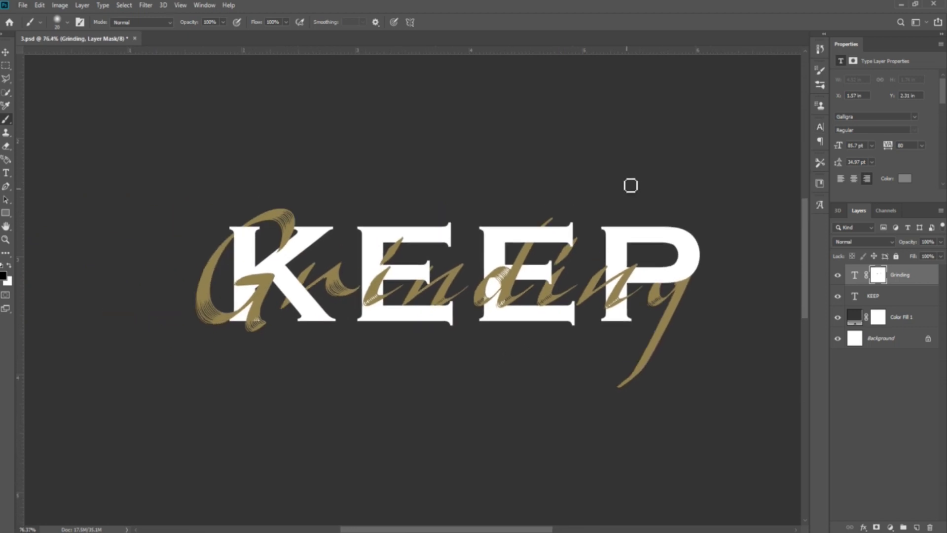
pyautogui.scroll(-1, 641, 186)
pyautogui.scroll(-1, 639, 179)
pyautogui.moveTo(700, 222); pyautogui.dragTo(558, 204)
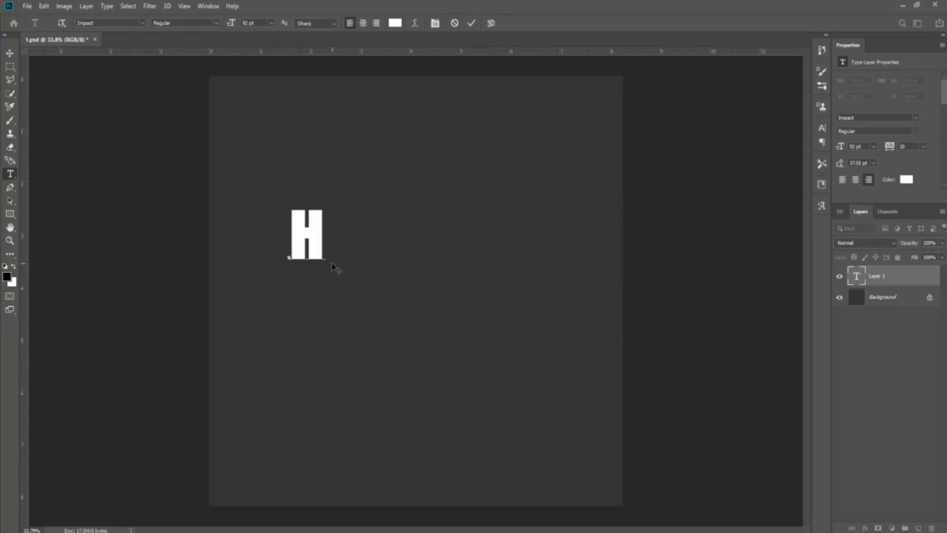
# - Enlarge the white Impact H to about 134 pt and move it left
pyautogui.moveTo(325, 275); pyautogui.dragTo(349, 310)
pyautogui.click(142, 143)
pyautogui.press('v')
pyautogui.moveTo(322, 249)
pyautogui.mouseDown()
pyautogui.moveTo(280, 251)
pyautogui.moveTo(535, 254)
pyautogui.mouseUp()
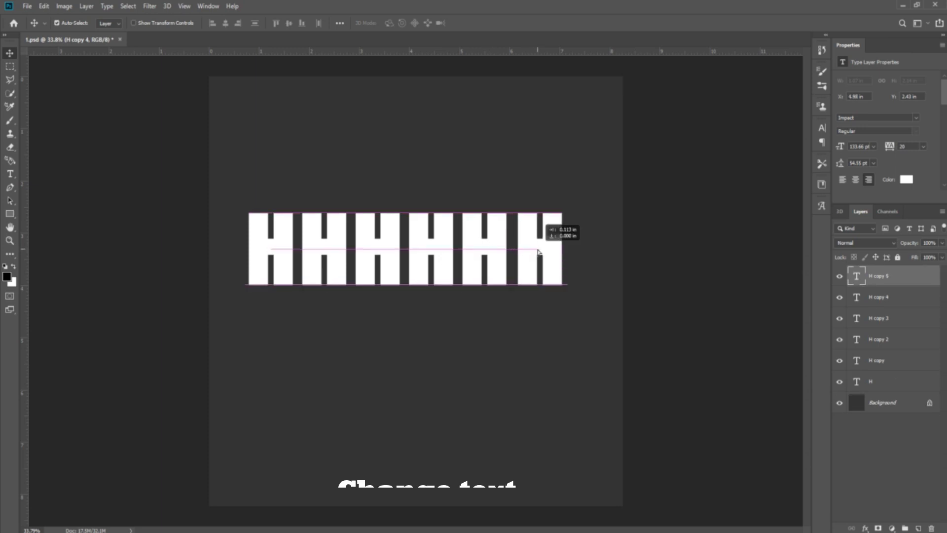
# - Retype the second and third H copies as U and S
pyautogui.doubleClick(339, 246)
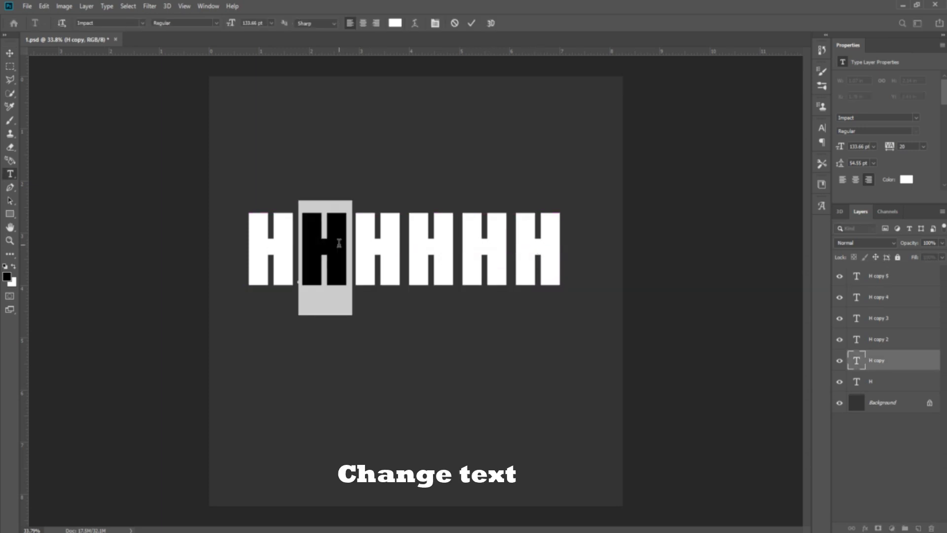
pyautogui.click(339, 243)
pyautogui.press('BackSpace')
pyautogui.write('U')
pyautogui.hotkey('ctrl', 'Return')
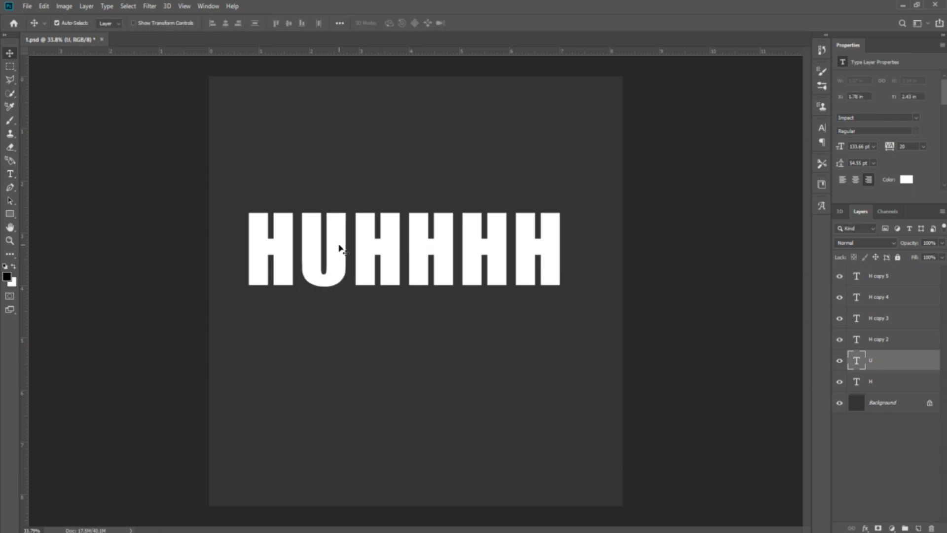
pyautogui.keyDown('ctrl'); pyautogui.click(371, 241); pyautogui.keyUp('ctrl')
pyautogui.doubleClick(371, 240)
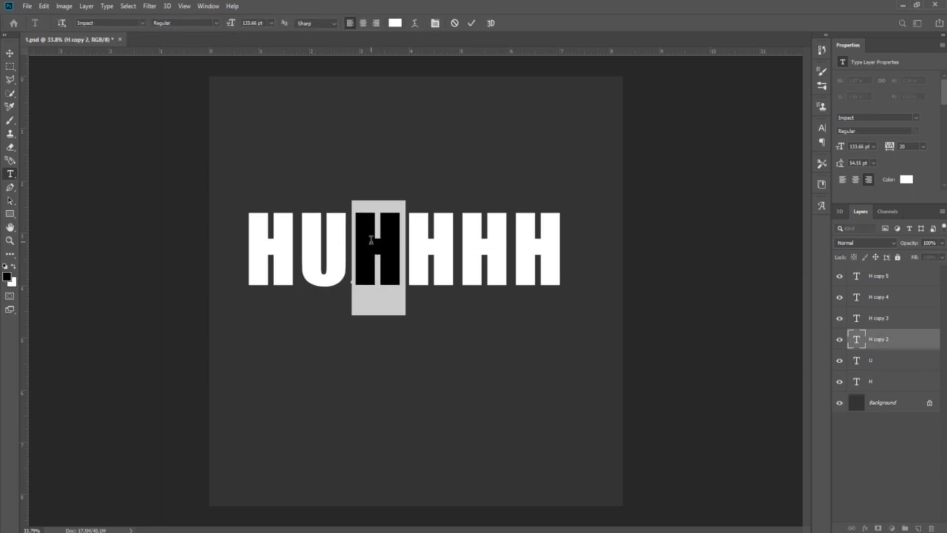
pyautogui.write('S')
pyautogui.hotkey('ctrl', 'Return')
# - Retype the fourth, fifth and sixth H copies as T, L and E
pyautogui.keyDown('ctrl'); pyautogui.click(434, 250); pyautogui.keyUp('ctrl')
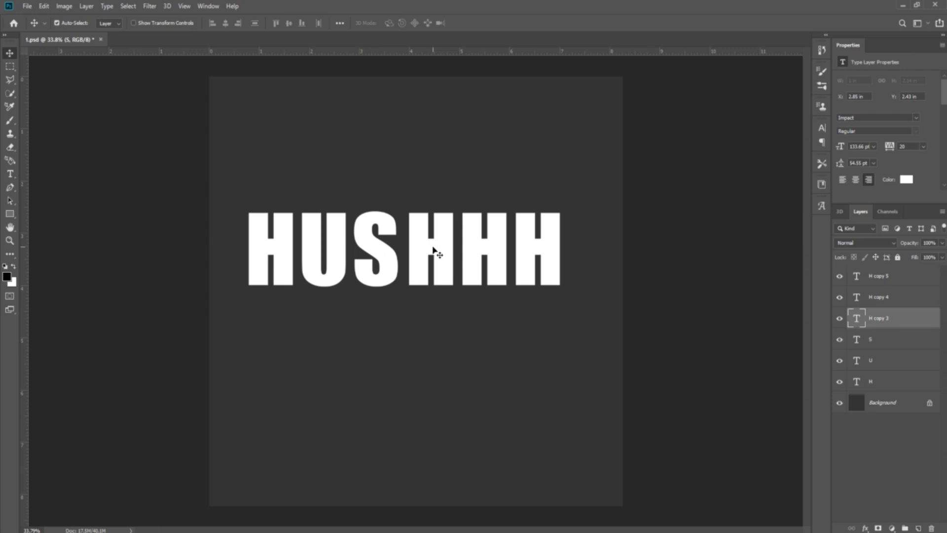
pyautogui.doubleClick(434, 250)
pyautogui.write('T')
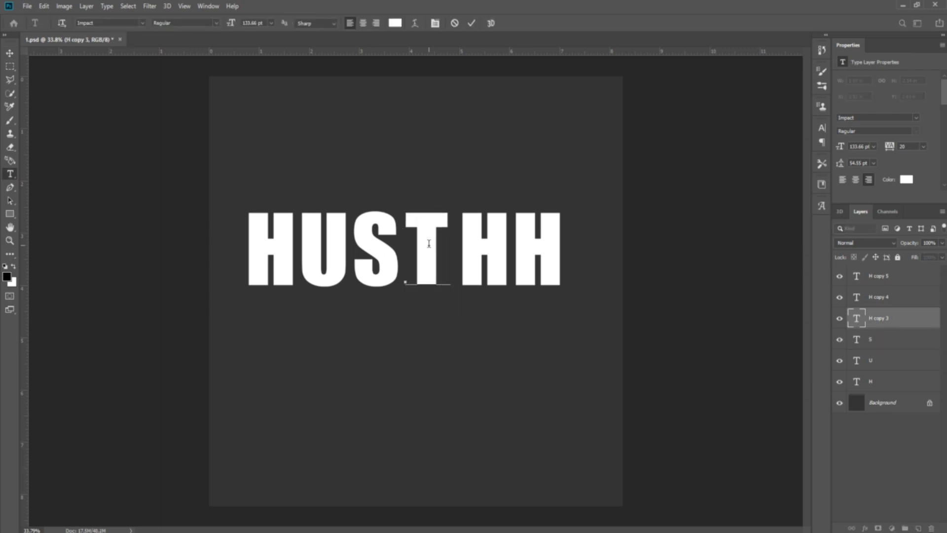
pyautogui.hotkey('ctrl', 'Return')
pyautogui.keyDown('ctrl'); pyautogui.click(470, 250); pyautogui.keyUp('ctrl')
pyautogui.doubleClick(470, 250)
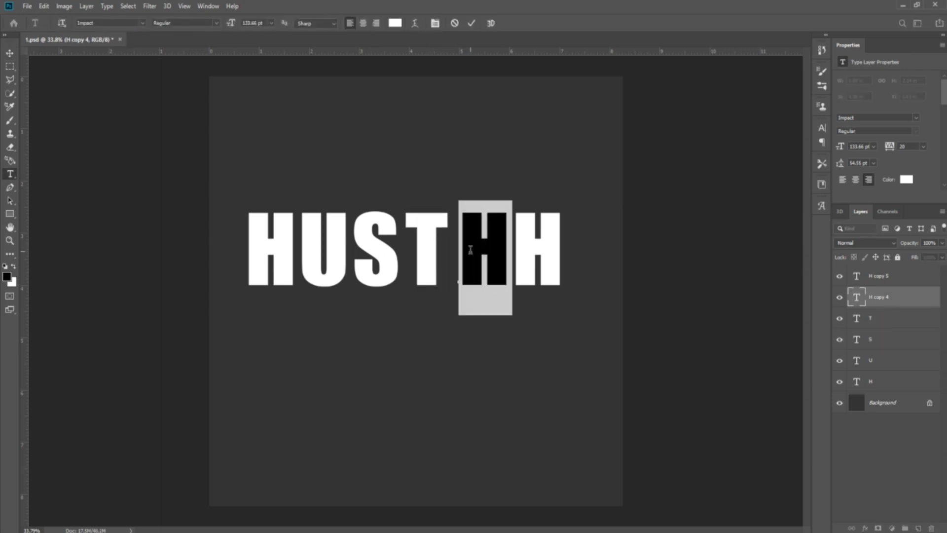
pyautogui.write('L')
pyautogui.hotkey('ctrl', 'Return')
pyautogui.keyDown('ctrl'); pyautogui.click(519, 255); pyautogui.keyUp('ctrl')
pyautogui.doubleClick(518, 254)
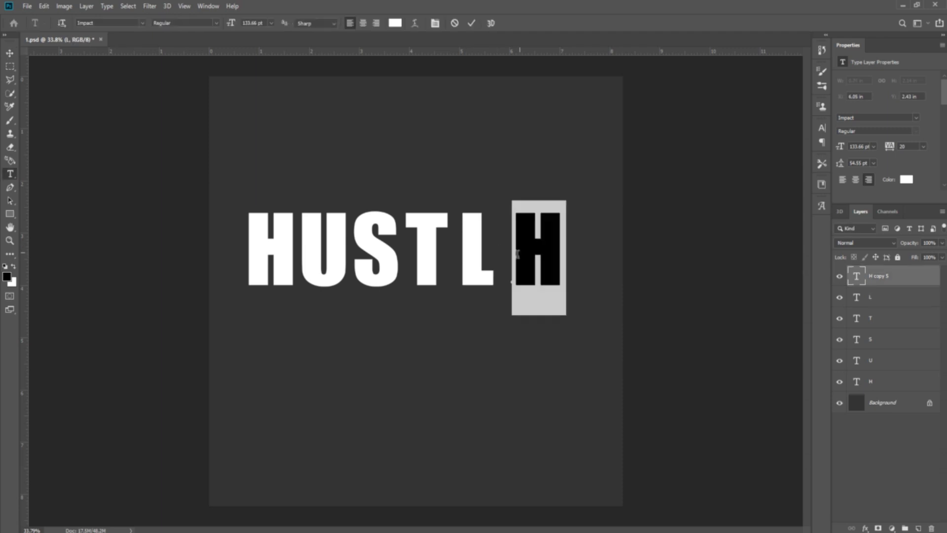
pyautogui.write('E')
pyautogui.click(10, 54)
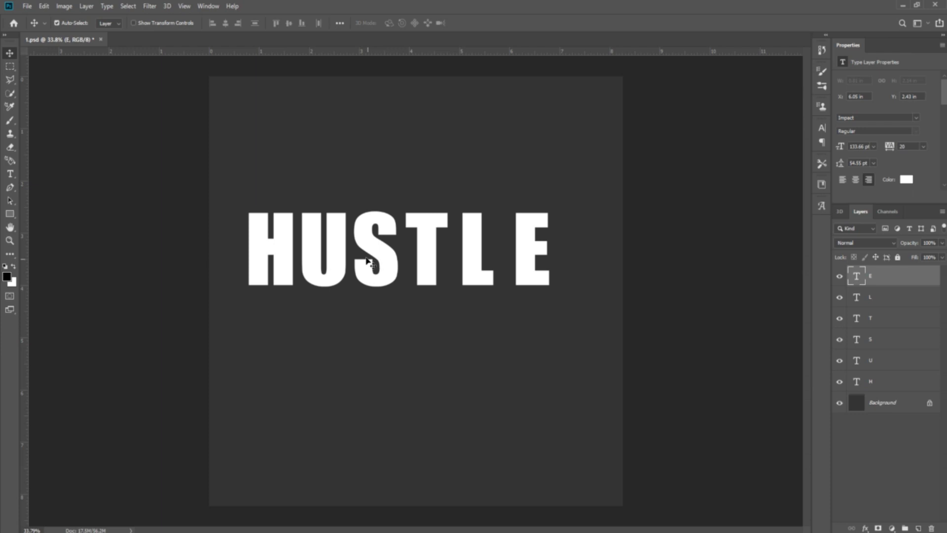
# - Mask the H layer and set a black-to-white gradient with the black stop near 5%
pyautogui.click(909, 391)
pyautogui.click(878, 528)
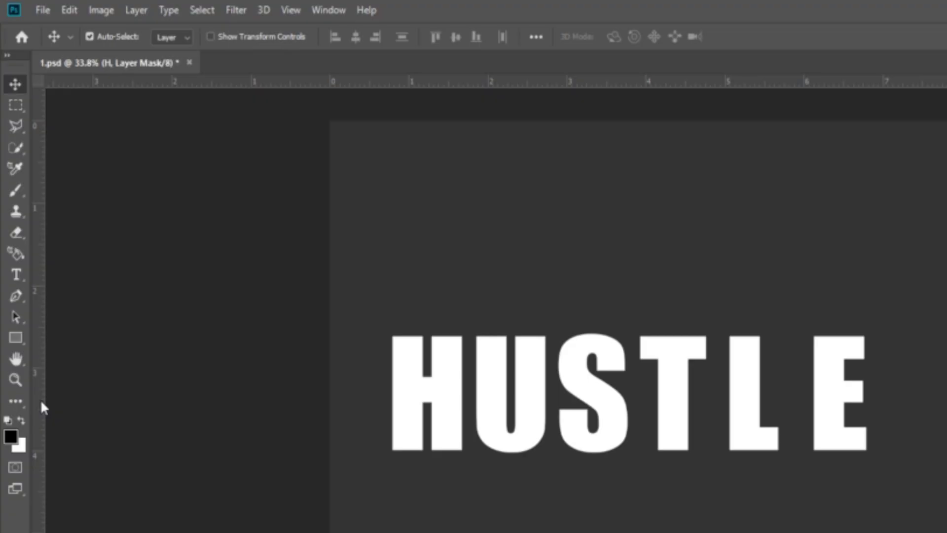
pyautogui.press('g')
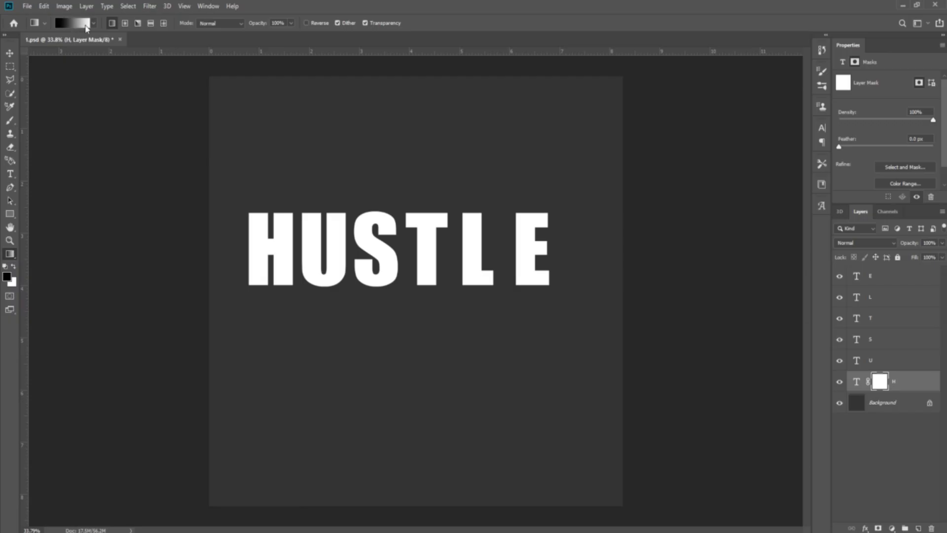
pyautogui.click(87, 24)
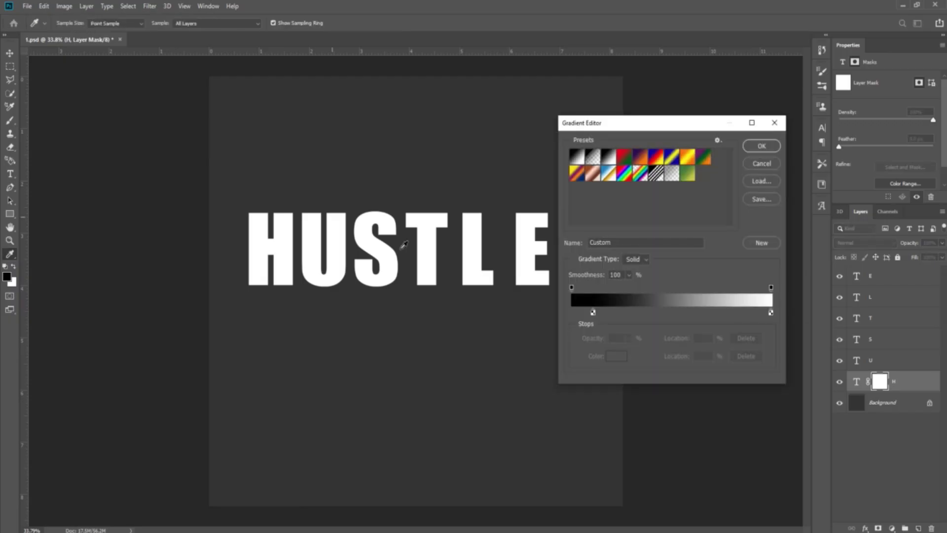
pyautogui.moveTo(593, 312); pyautogui.dragTo(581, 313)
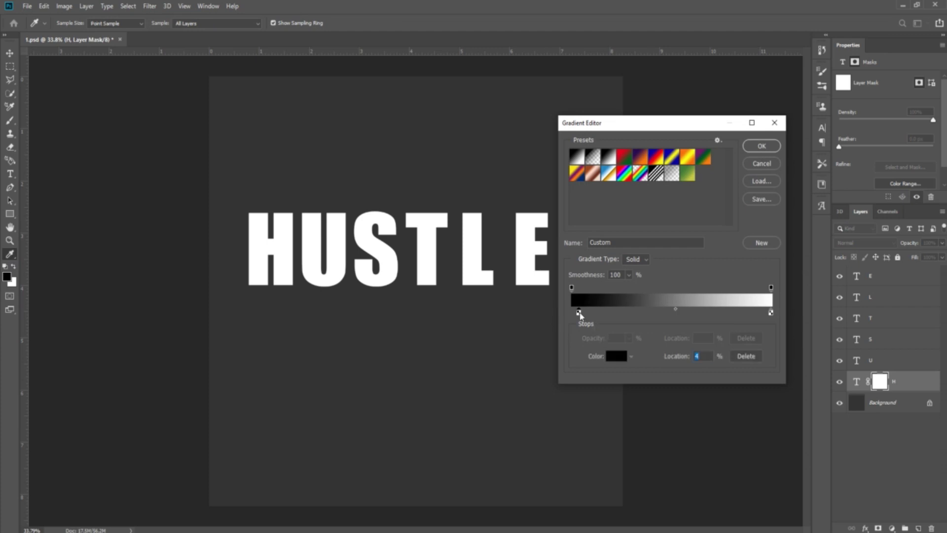
pyautogui.click(765, 146)
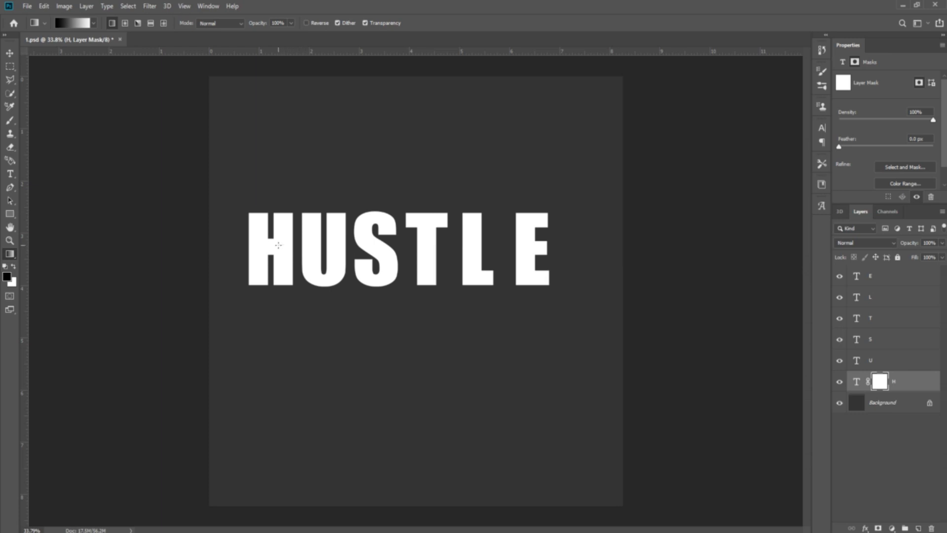
# - Gradient-fade the right sides of the H and U letters through their layer masks
pyautogui.moveTo(278, 245); pyautogui.dragTo(295, 245)
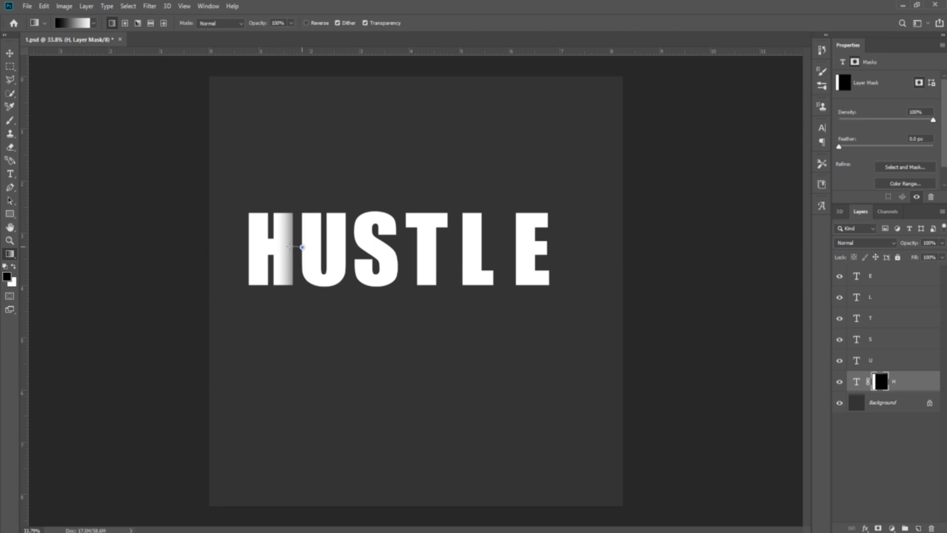
pyautogui.moveTo(275, 245); pyautogui.dragTo(275, 246)
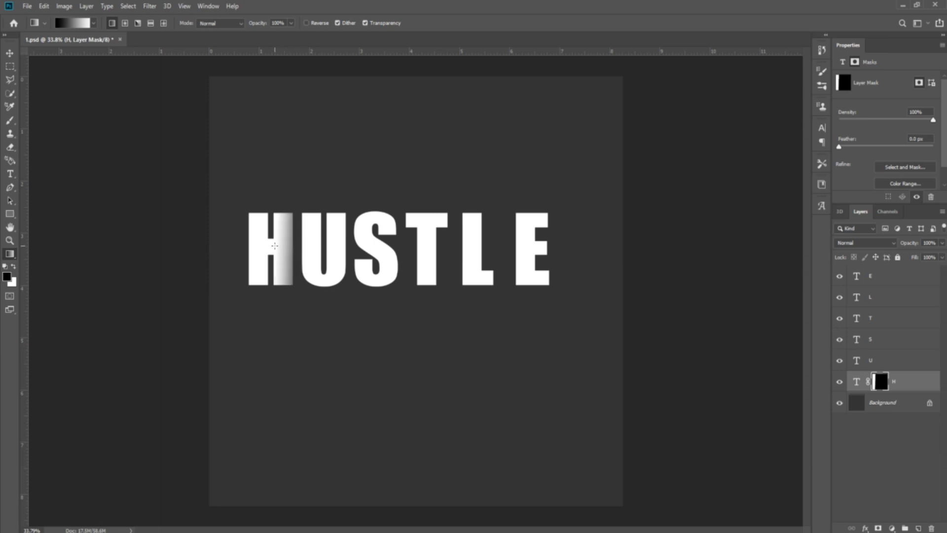
pyautogui.hotkey('ctrl', 'z')
pyautogui.hotkey('ctrl', 'z')
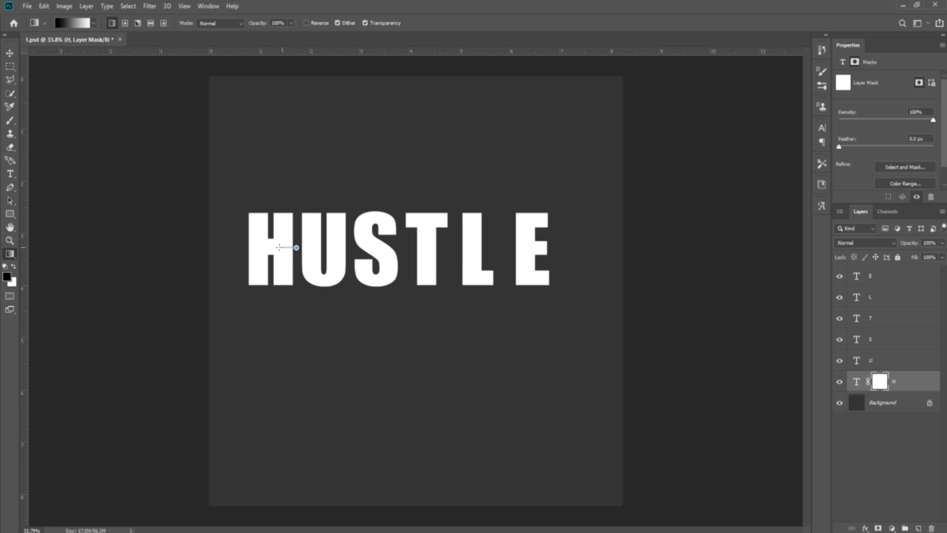
pyautogui.moveTo(279, 247); pyautogui.dragTo(281, 248)
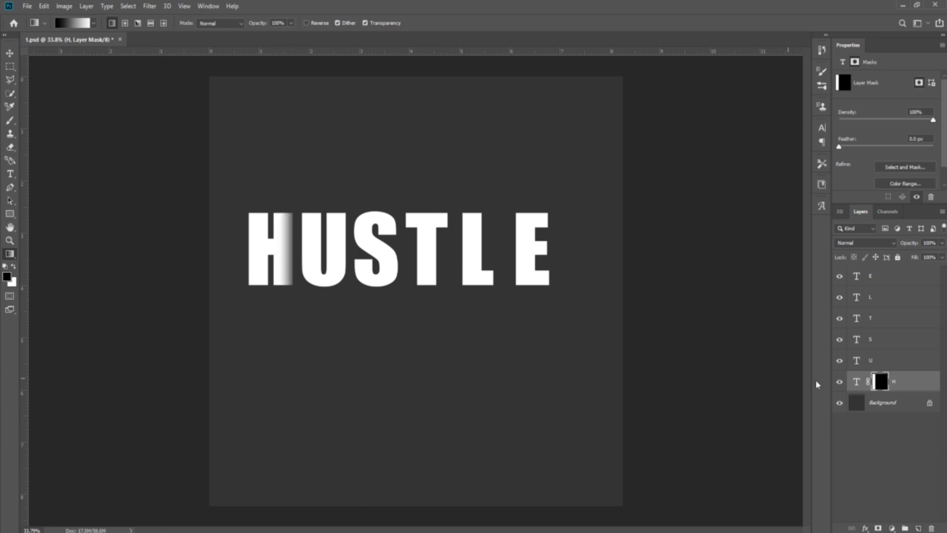
pyautogui.click(899, 365)
pyautogui.click(878, 528)
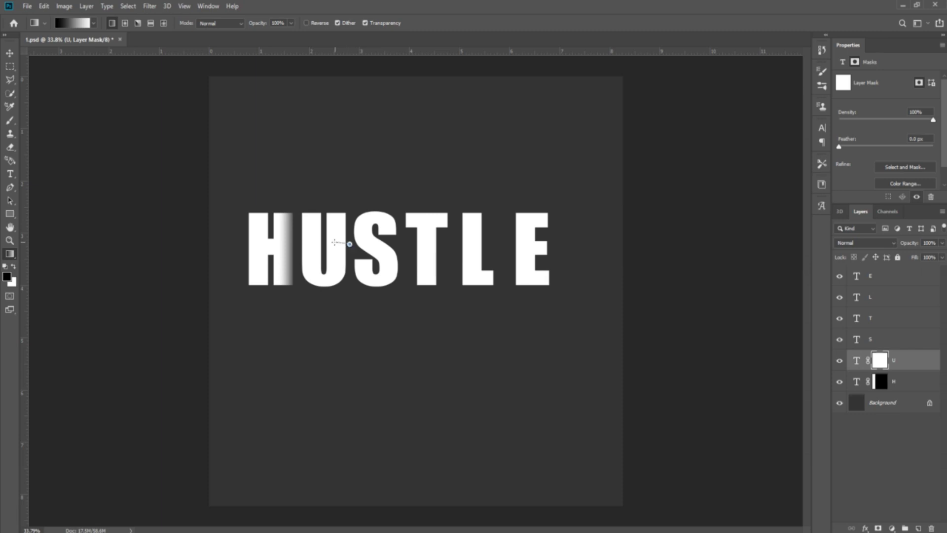
pyautogui.moveTo(331, 242); pyautogui.dragTo(331, 242)
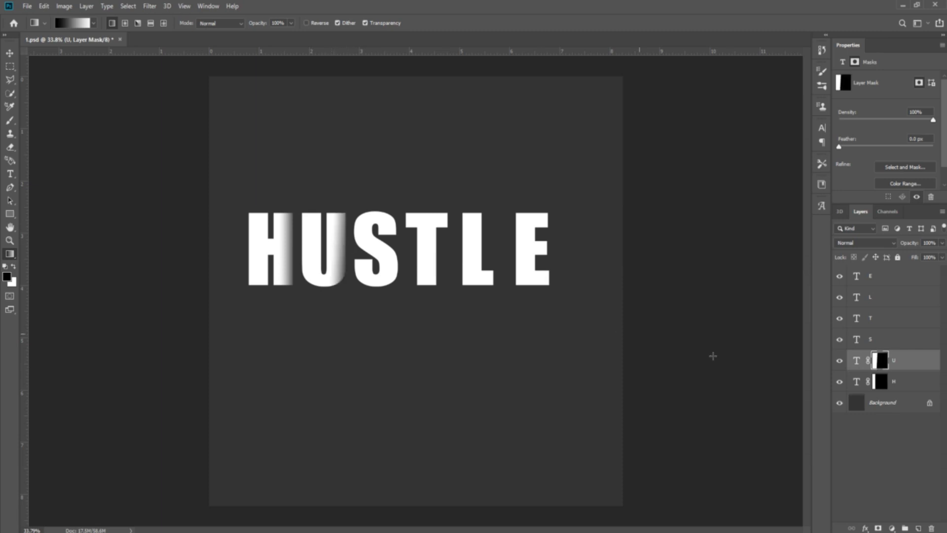
# - Mask the S, T and L letters and gradient-fade each toward its right edge
pyautogui.click(887, 340)
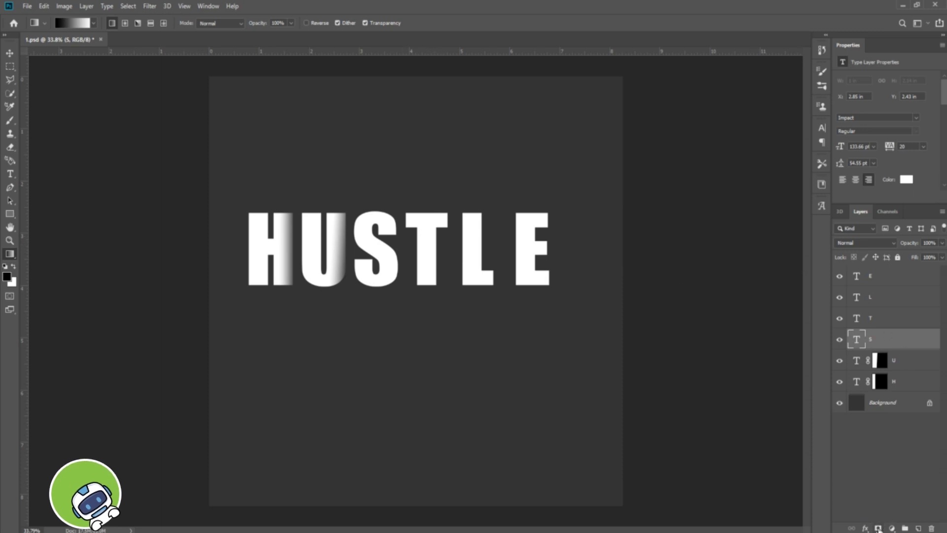
pyautogui.click(878, 528)
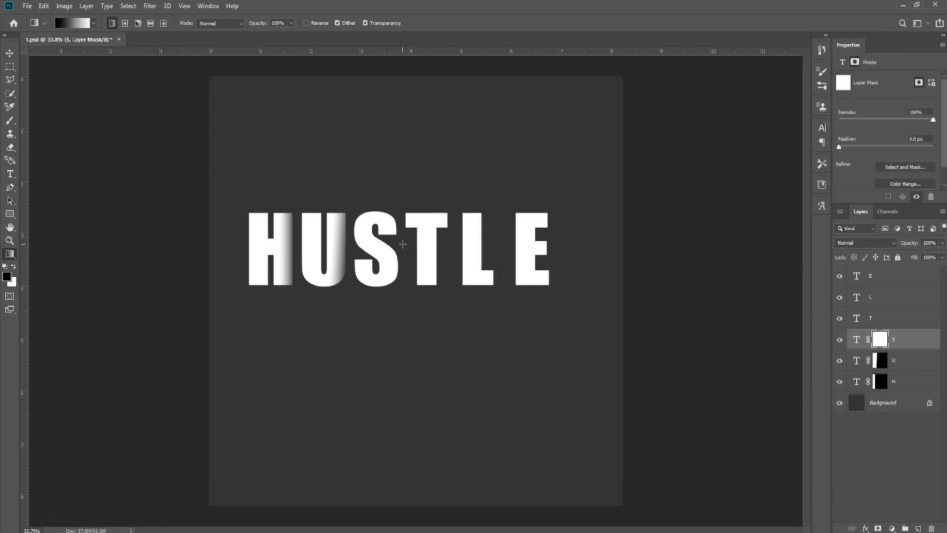
pyautogui.moveTo(376, 242); pyautogui.dragTo(376, 243)
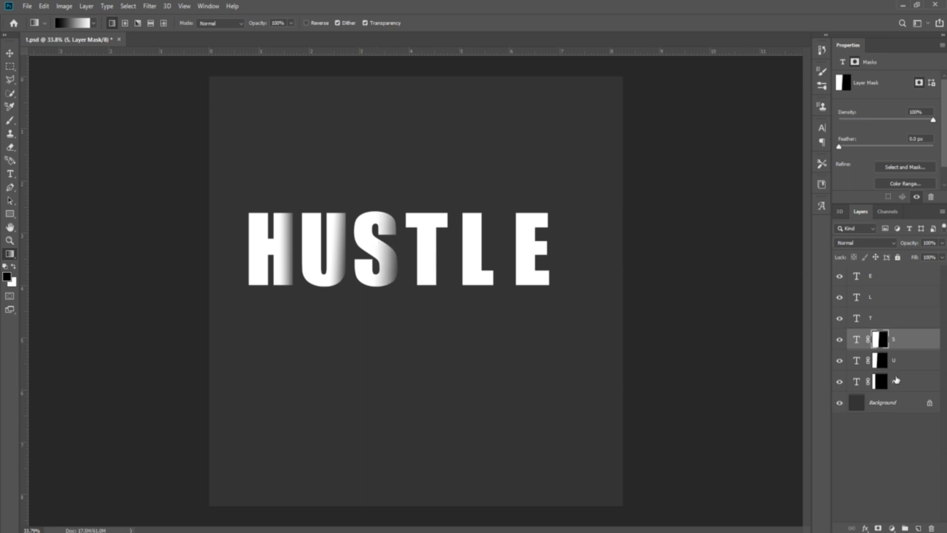
pyautogui.click(898, 323)
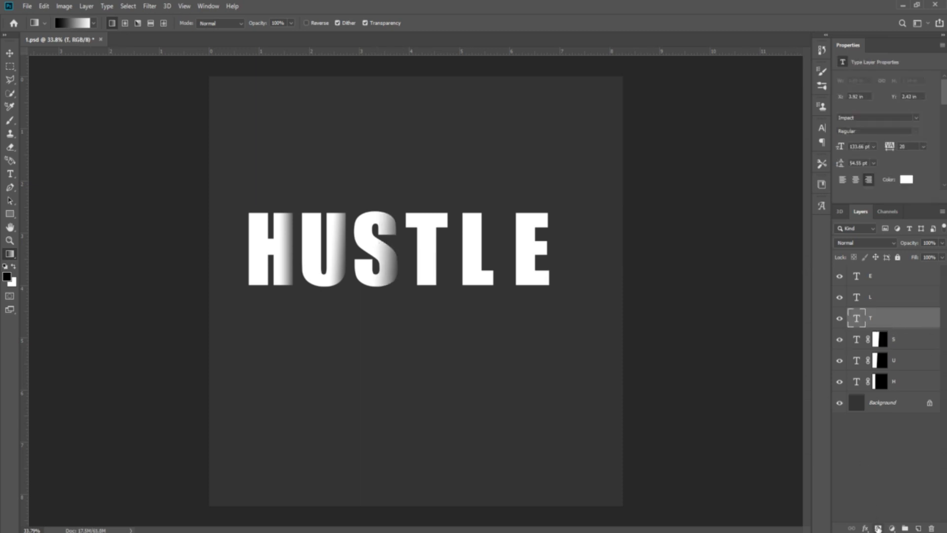
pyautogui.click(878, 528)
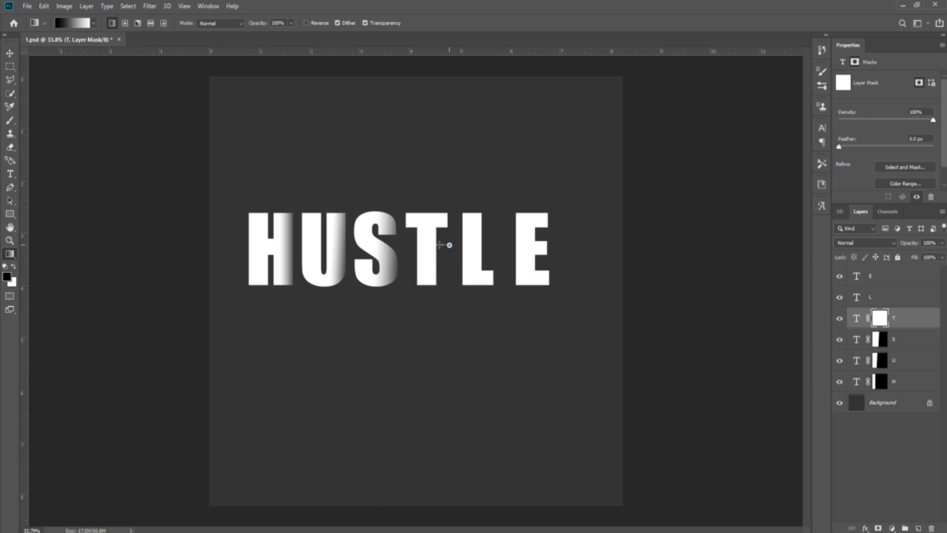
pyautogui.moveTo(432, 244); pyautogui.dragTo(432, 245)
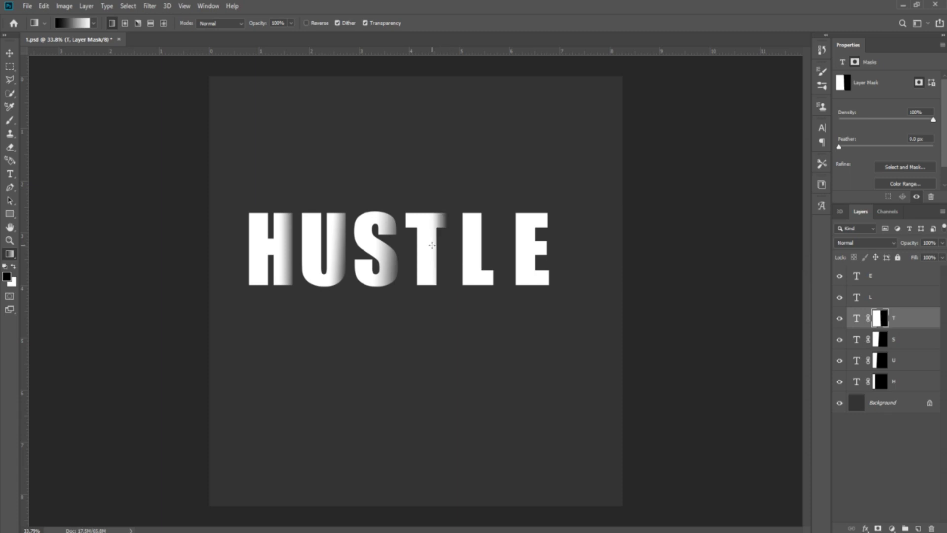
pyautogui.click(917, 297)
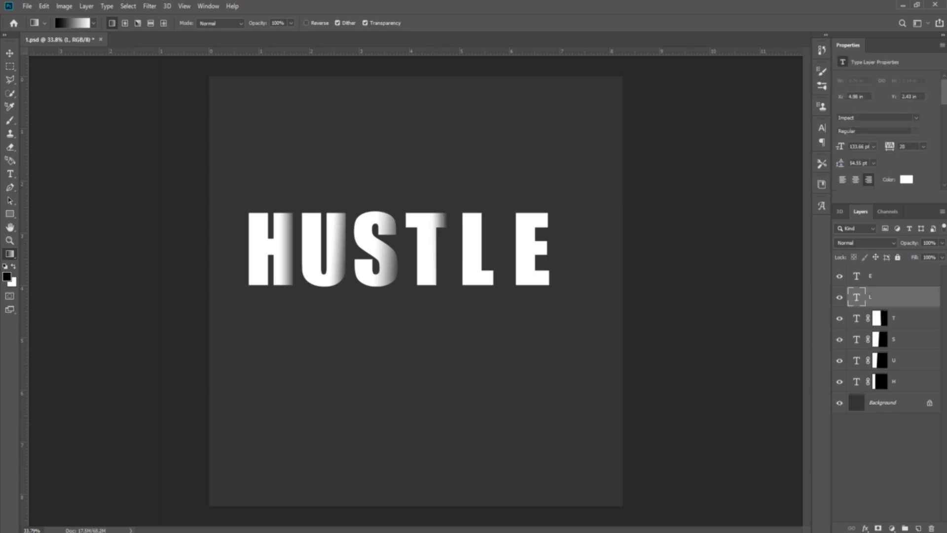
pyautogui.click(878, 528)
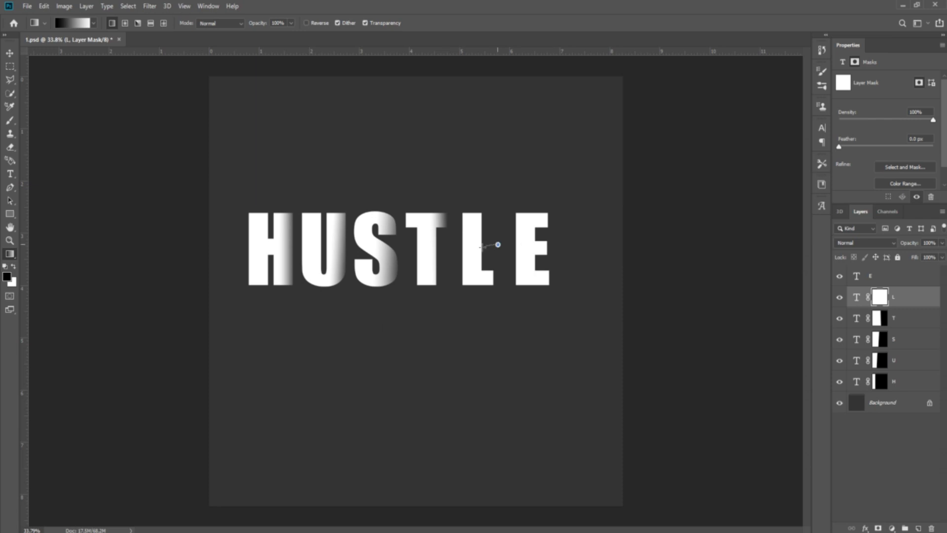
pyautogui.moveTo(469, 245); pyautogui.dragTo(498, 244)
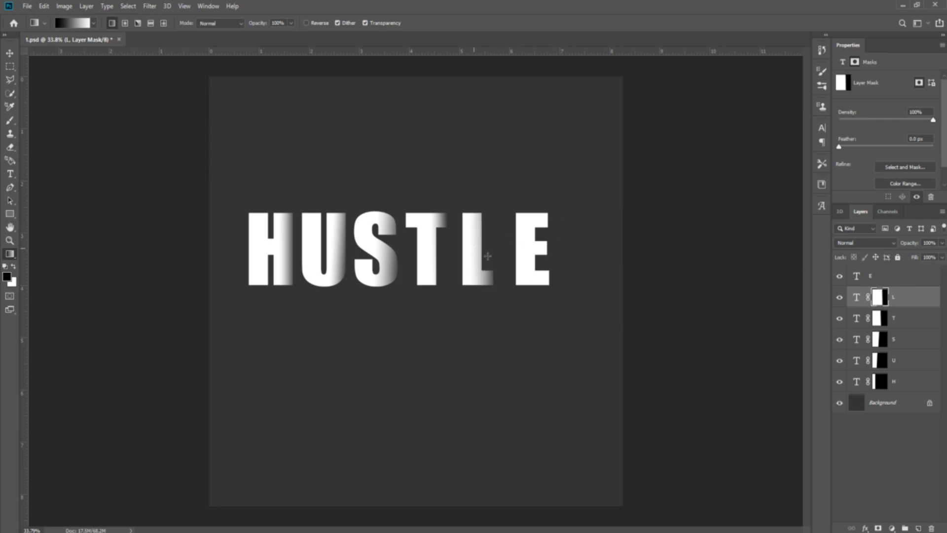
pyautogui.click(883, 278)
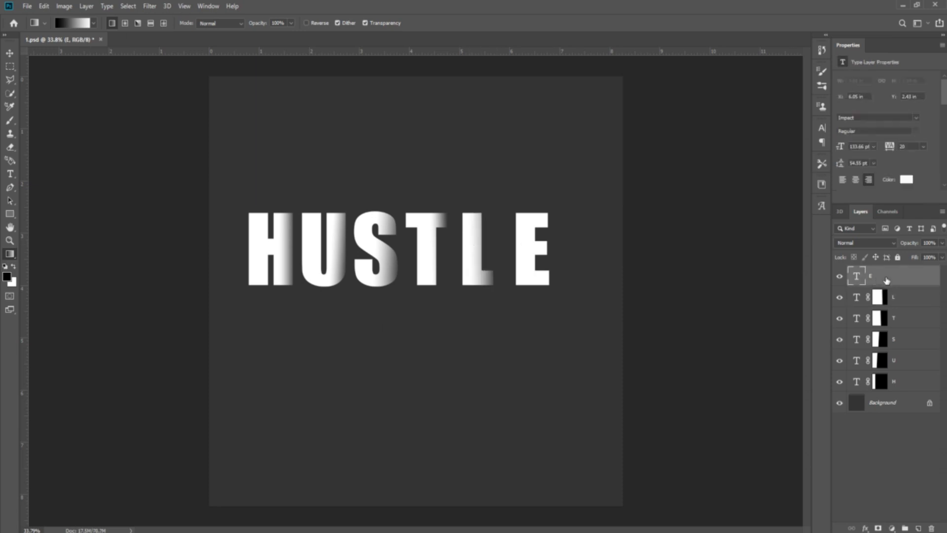
pyautogui.click(10, 53)
# - Slide U, S, T, L and E left to overlap each previous letter, then recentre HUSTLE
pyautogui.click(316, 260)
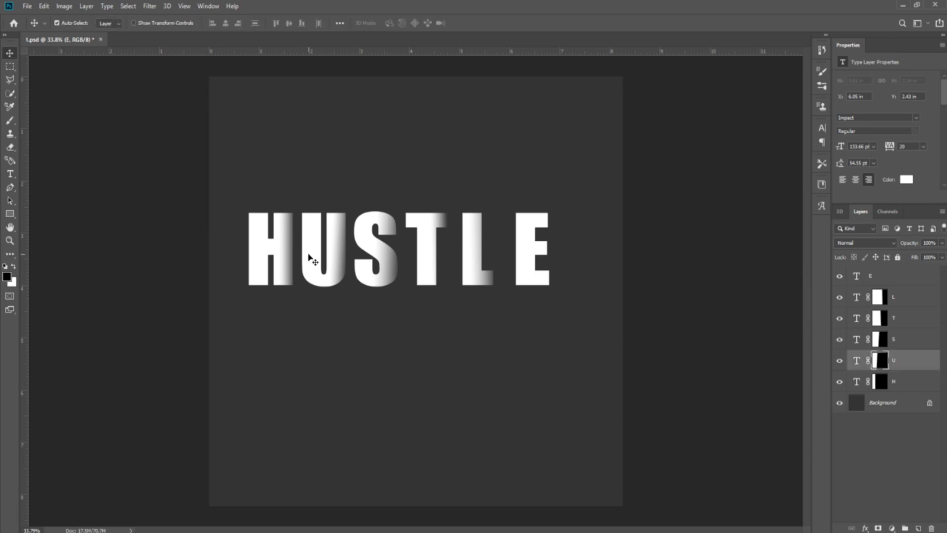
pyautogui.press('Left')
pyautogui.press('Left')
pyautogui.press('Left')
pyautogui.press('Left')
pyautogui.press('Left')
pyautogui.press('Left')
pyautogui.press('Left')
pyautogui.press('Left')
pyautogui.press('Left')
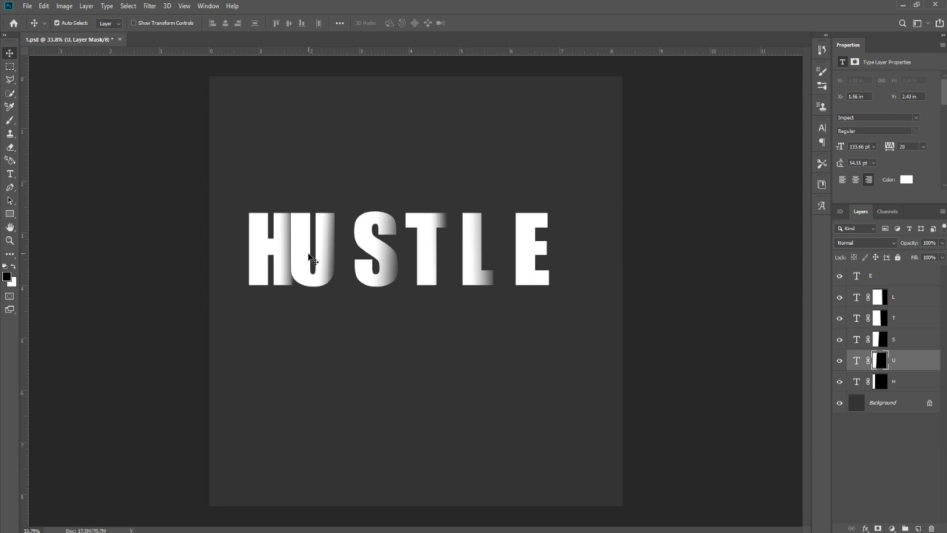
pyautogui.click(373, 253)
pyautogui.press('Left')
pyautogui.press('Left')
pyautogui.press('Left')
pyautogui.press('Left')
pyautogui.press('Left')
pyautogui.press('Left')
pyautogui.press('Left')
pyautogui.press('Left')
pyautogui.press('Left')
pyautogui.press('Left')
pyautogui.press('Left')
pyautogui.press('Left')
pyautogui.press('Left')
pyautogui.press('Left')
pyautogui.press('Left')
pyautogui.press('Left')
pyautogui.press('Left')
pyautogui.press('Left')
pyautogui.press('Left')
pyautogui.press('Left')
pyautogui.press('Left')
pyautogui.press('Left')
pyautogui.press('Left')
pyautogui.press('Left')
pyautogui.press('Left')
pyautogui.press('Left')
pyautogui.press('Left')
pyautogui.press('Left')
pyautogui.press('Left')
pyautogui.press('Left')
pyautogui.press('Left')
pyautogui.press('Left')
pyautogui.press('Left')
pyautogui.moveTo(428, 252); pyautogui.dragTo(390, 247)
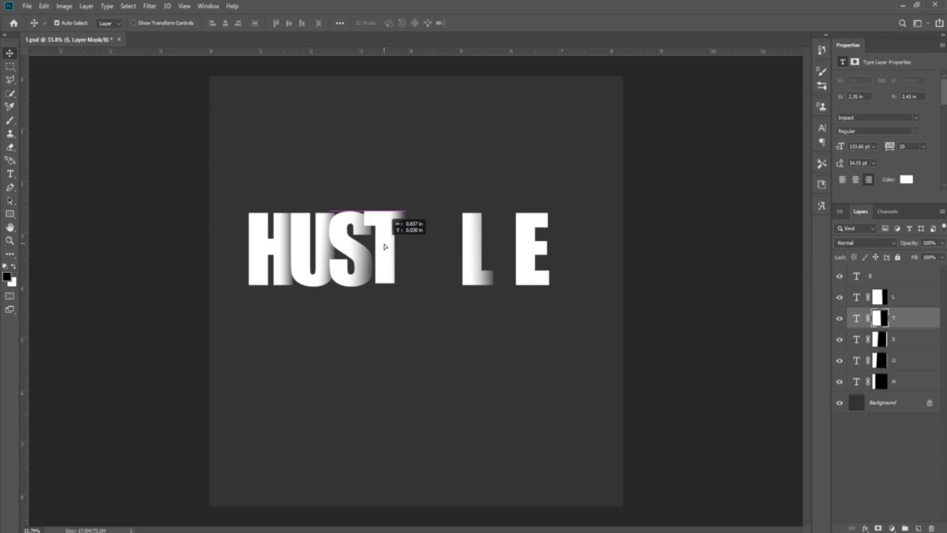
pyautogui.moveTo(474, 250); pyautogui.dragTo(415, 251)
pyautogui.moveTo(517, 258); pyautogui.dragTo(434, 254)
pyautogui.moveTo(249, 201)
pyautogui.mouseDown()
pyautogui.moveTo(406, 249)
pyautogui.moveTo(446, 280)
pyautogui.mouseUp()
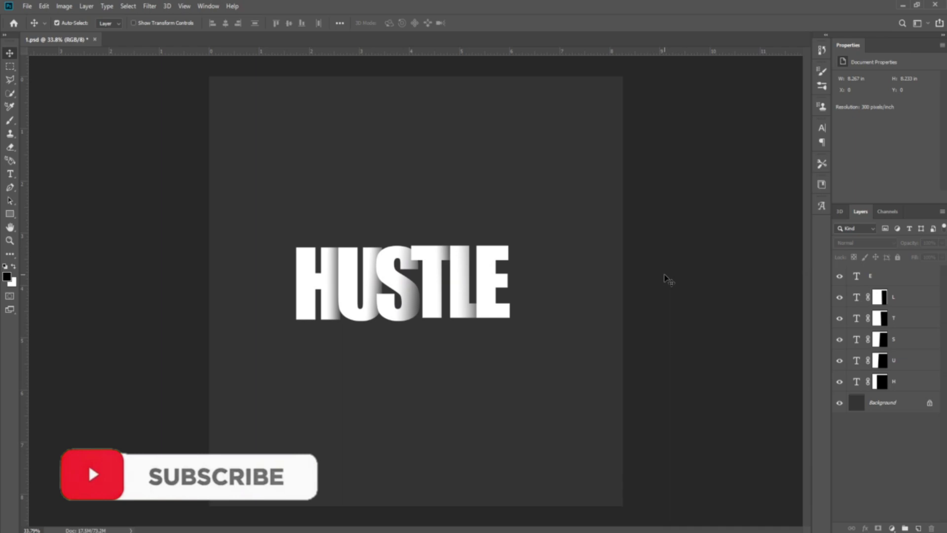